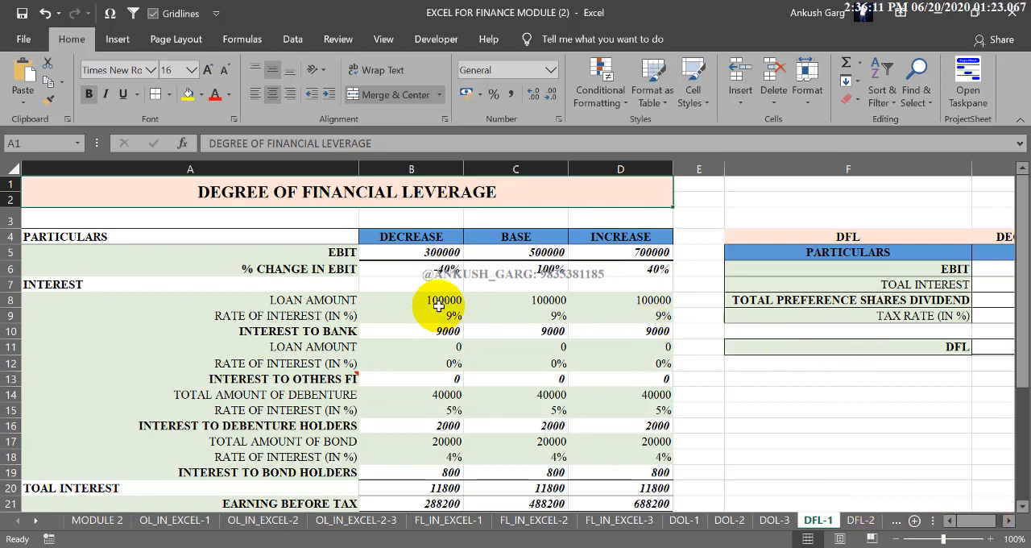
# - Review the financial leverage table from EBIT to % change in EPS, and the DFL calculation table beside it
pyautogui.moveTo(218, 236); pyautogui.dragTo(617, 484)
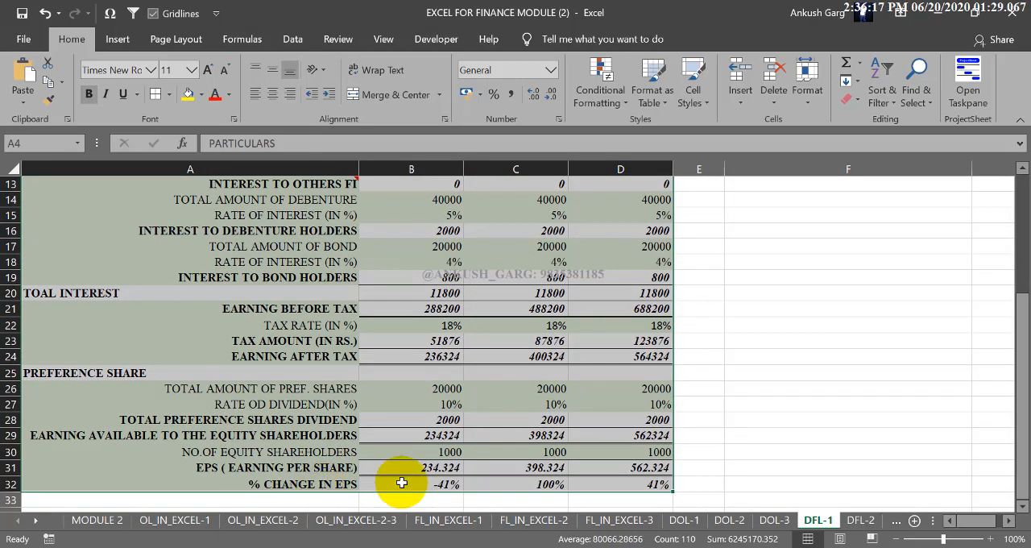
pyautogui.scroll(4, 499, 479)
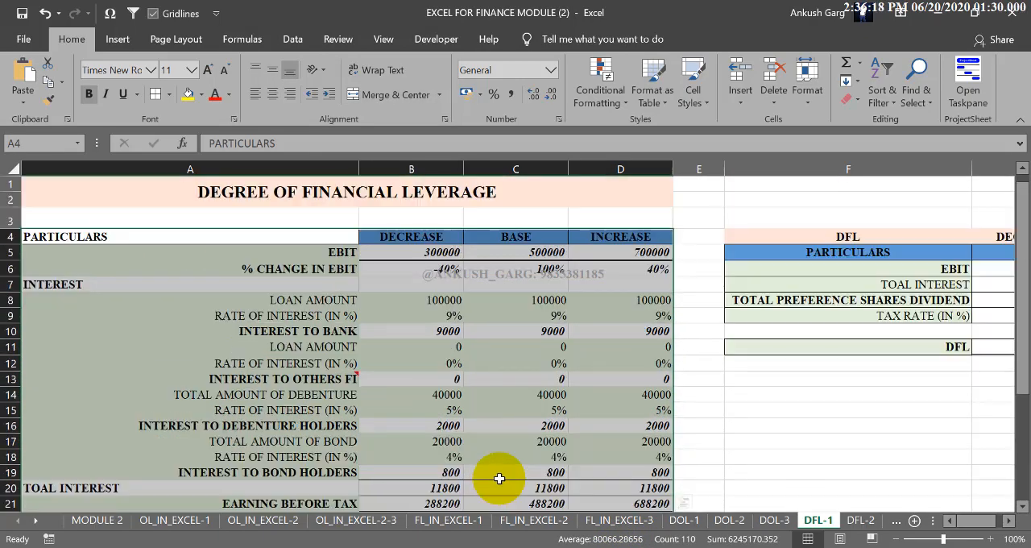
pyautogui.click(445, 348)
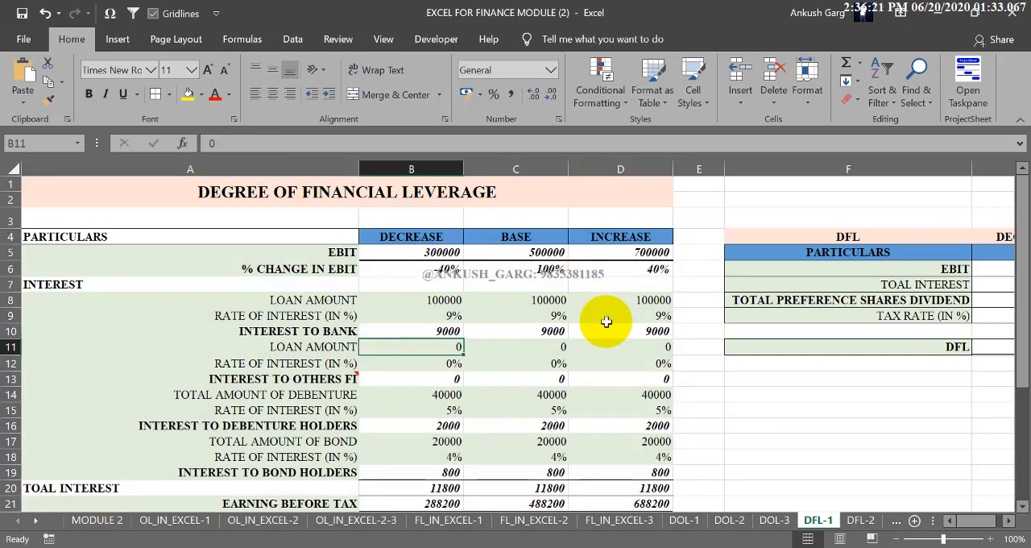
pyautogui.scroll(-5, 482, 435)
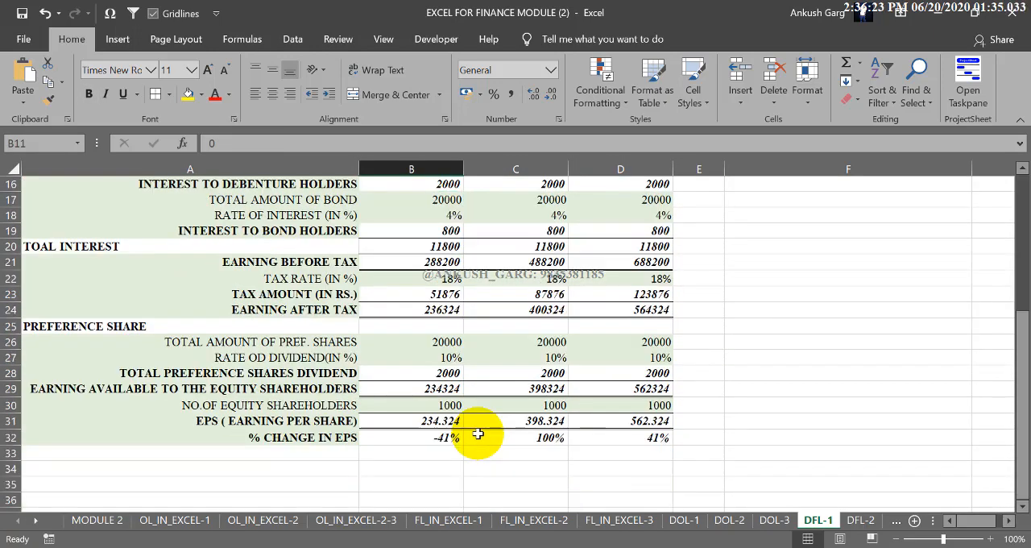
pyautogui.scroll(5, 477, 432)
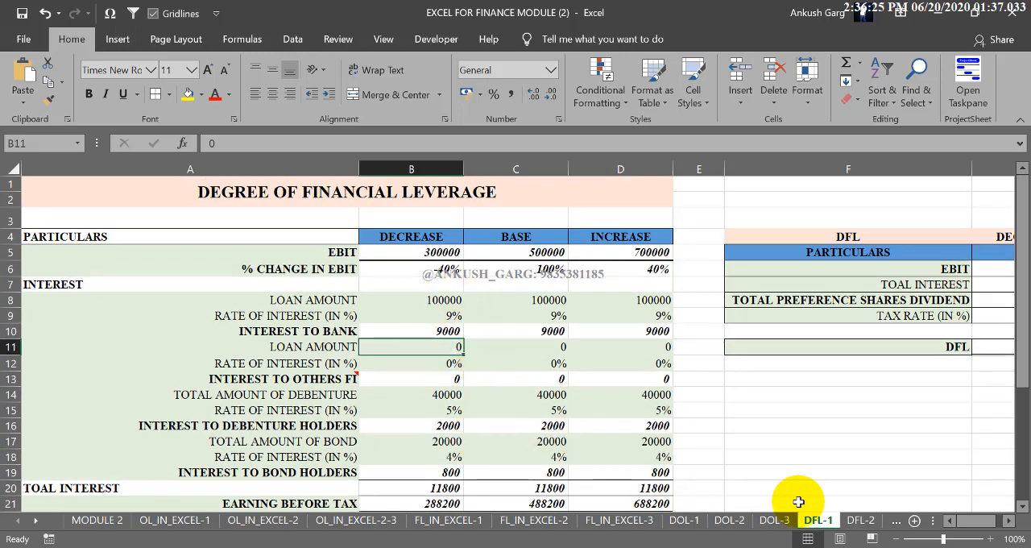
pyautogui.click(990, 525)
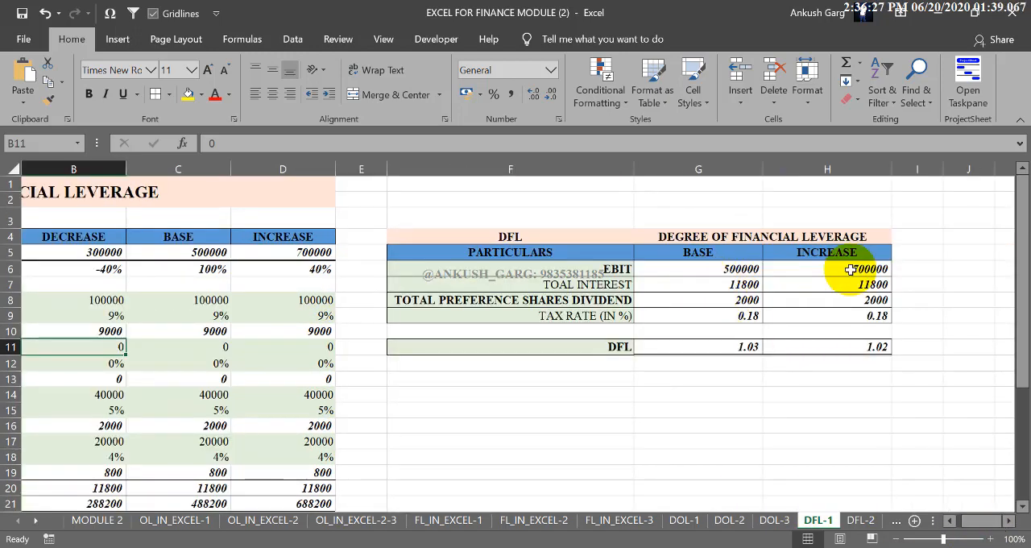
pyautogui.moveTo(721, 348); pyautogui.dragTo(813, 348)
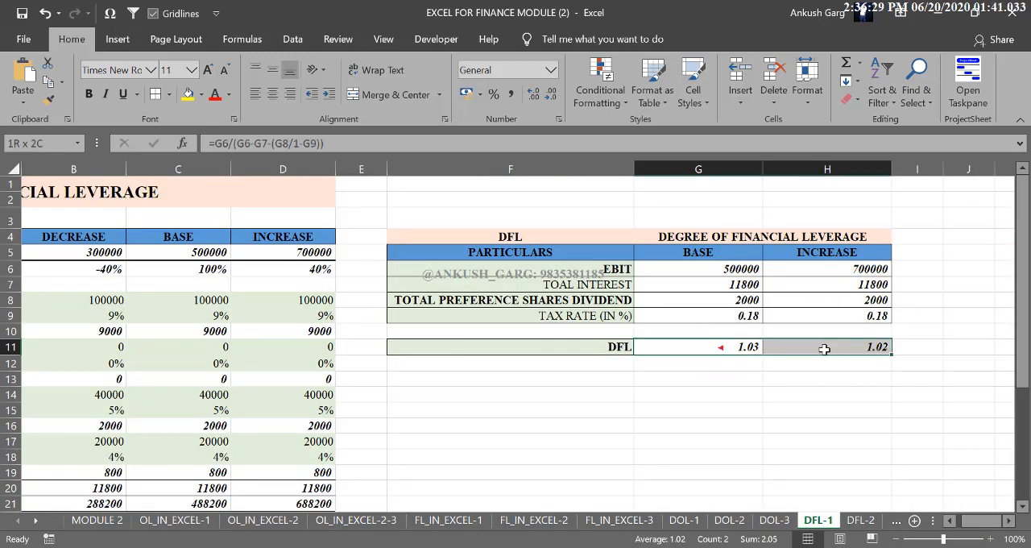
pyautogui.click(751, 378)
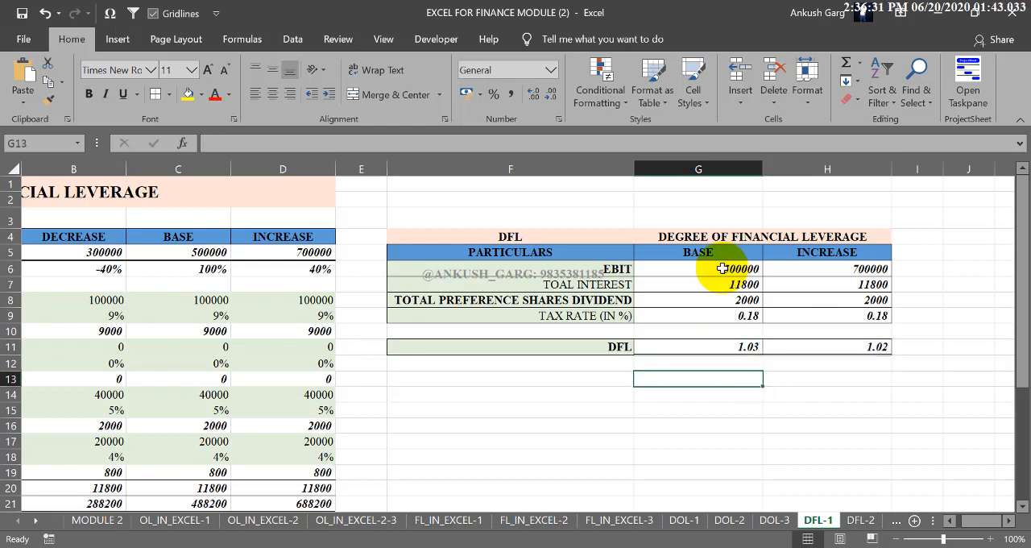
# - Clear the BASE and INCREASE figures and formulas from the DFL table, cells G6:H11
pyautogui.moveTo(732, 269); pyautogui.dragTo(837, 346)
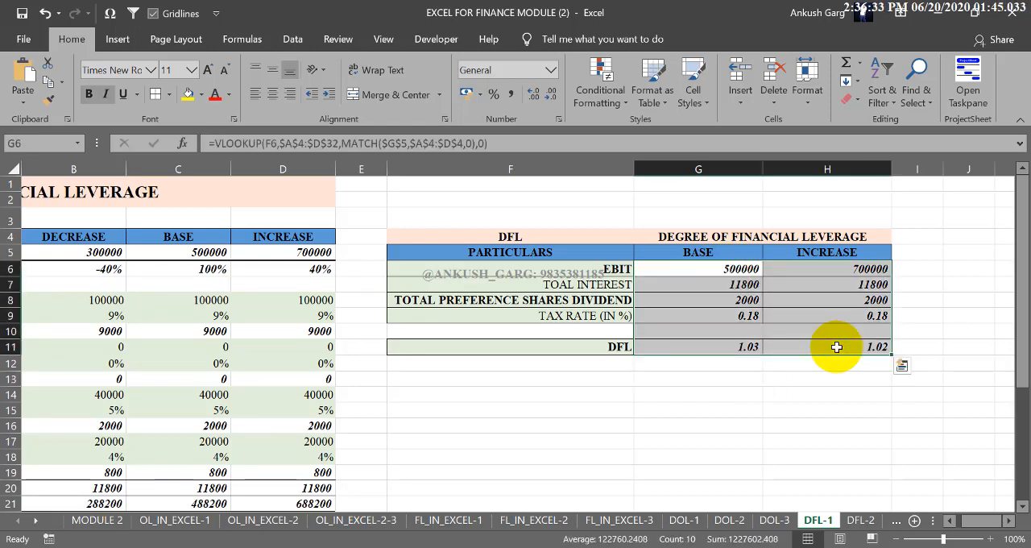
pyautogui.press('Delete')
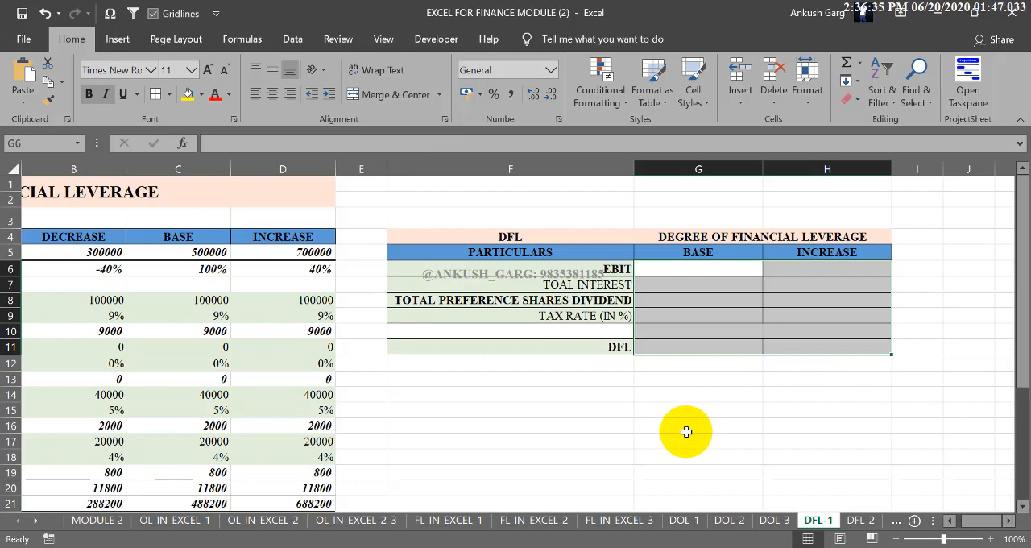
pyautogui.click(623, 346)
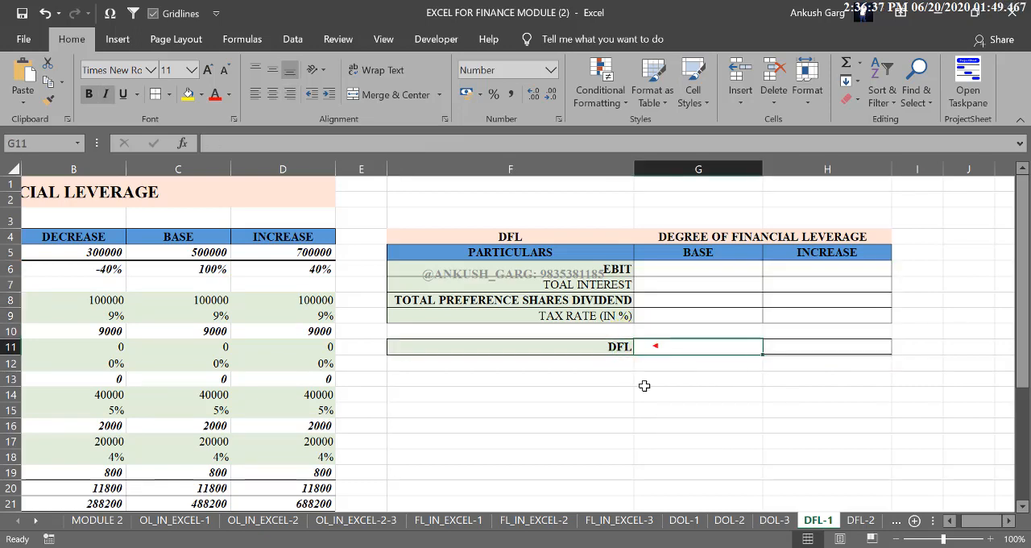
pyautogui.click(656, 347)
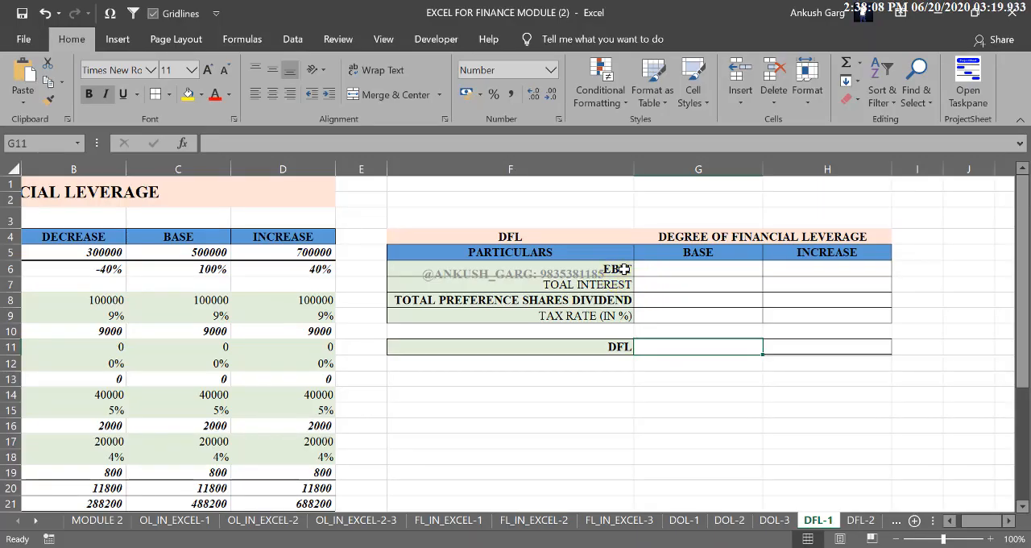
# - Autofit columns B to D to their contents and narrow the empty column E so both tables fit in view
pyautogui.moveTo(622, 270); pyautogui.dragTo(621, 315)
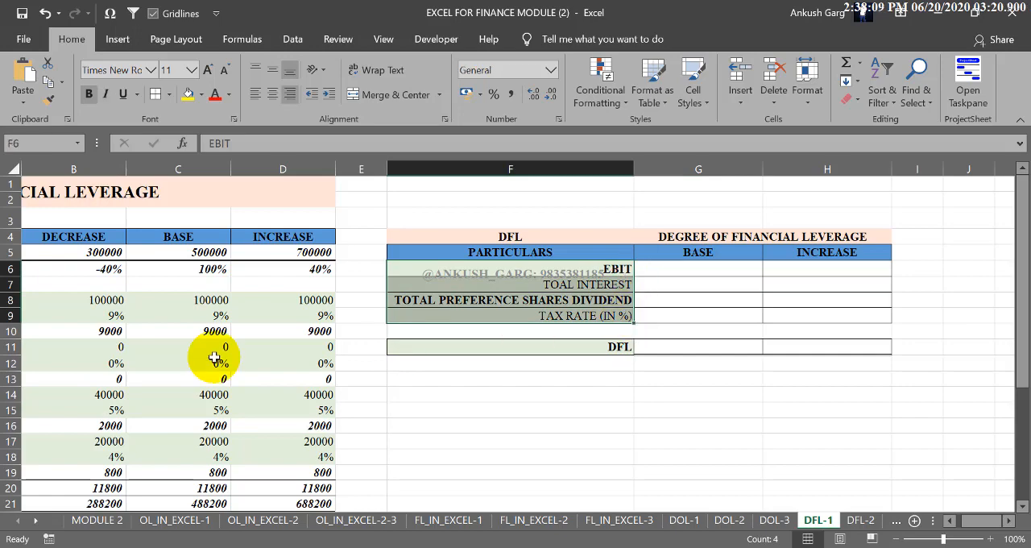
pyautogui.moveTo(970, 523); pyautogui.dragTo(970, 523)
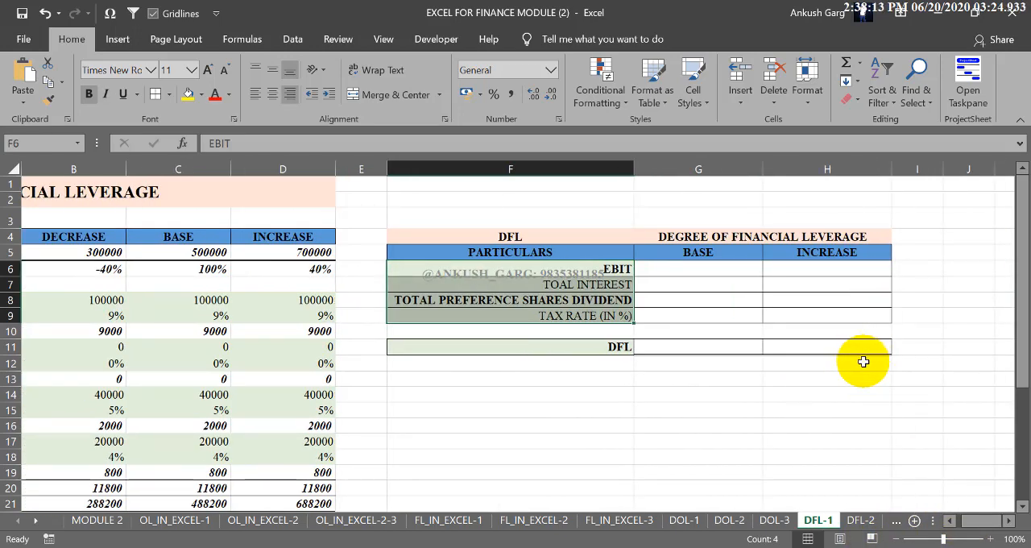
pyautogui.click(892, 538)
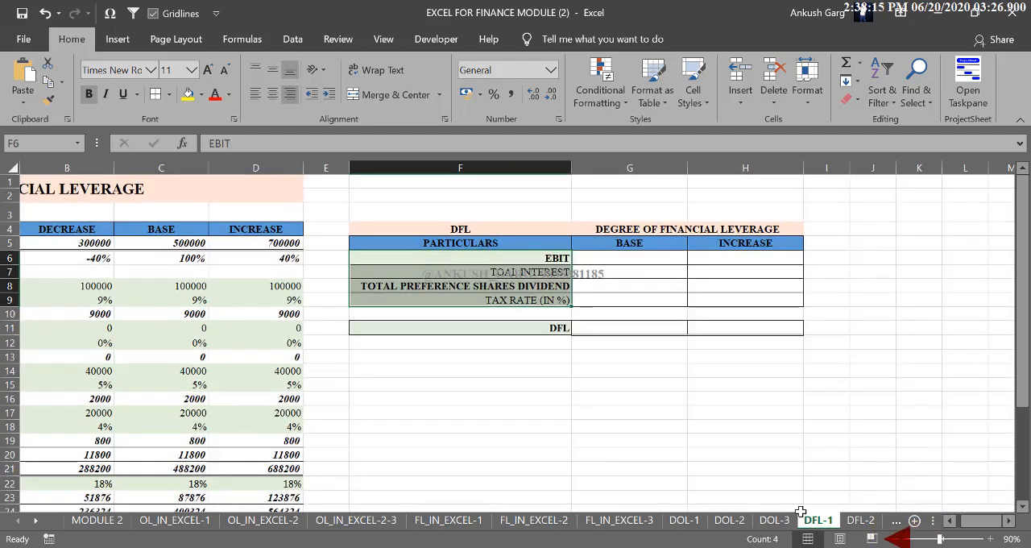
pyautogui.click(955, 521)
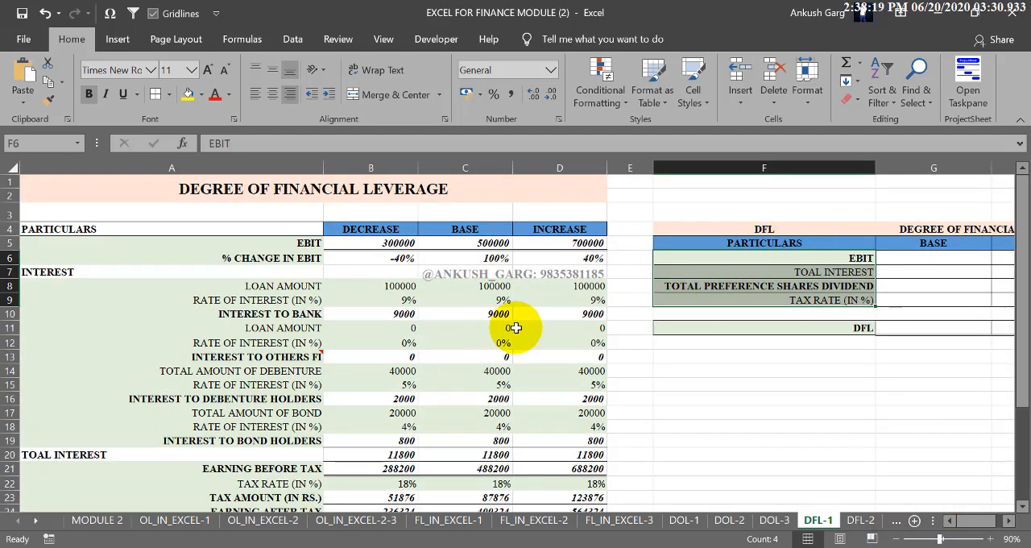
pyautogui.moveTo(559, 168); pyautogui.dragTo(434, 161)
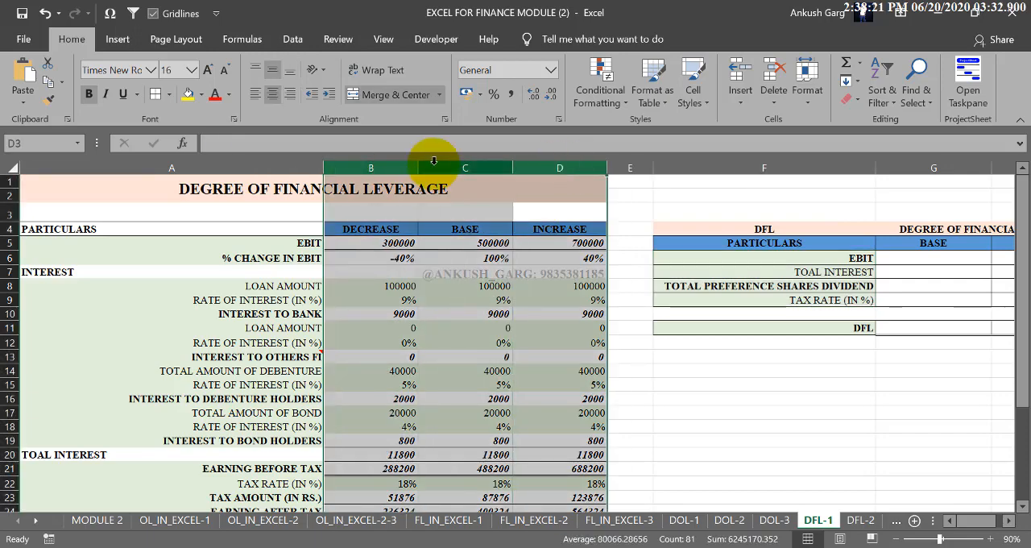
pyautogui.doubleClick(418, 167)
pyautogui.click(540, 314)
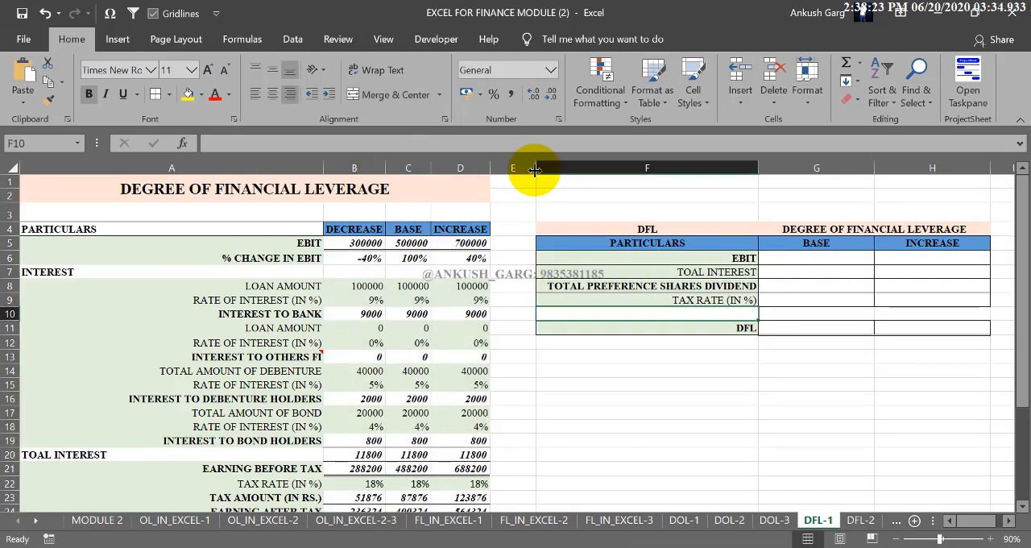
pyautogui.moveTo(534, 169); pyautogui.dragTo(514, 170)
pyautogui.click(792, 257)
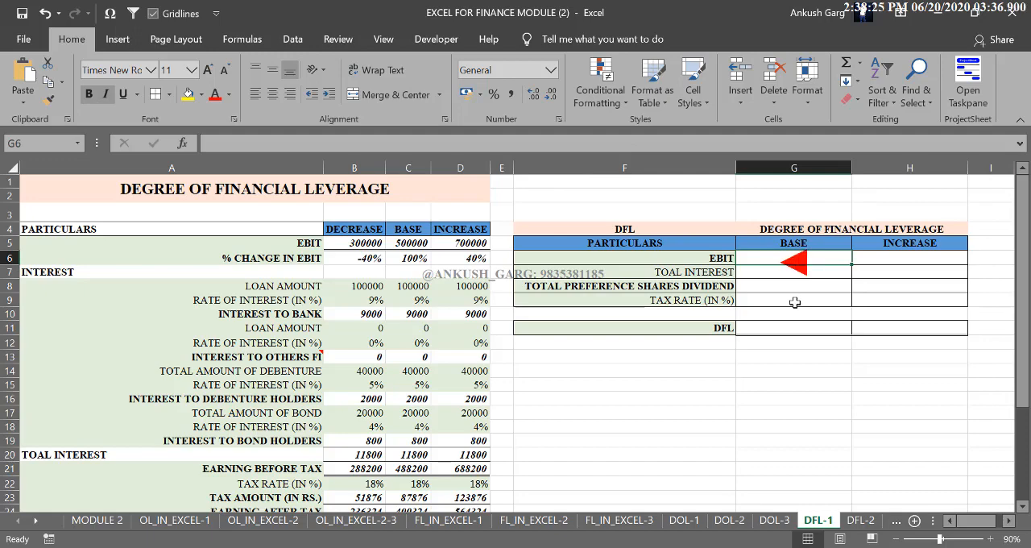
pyautogui.write('=VLOOKUP(')
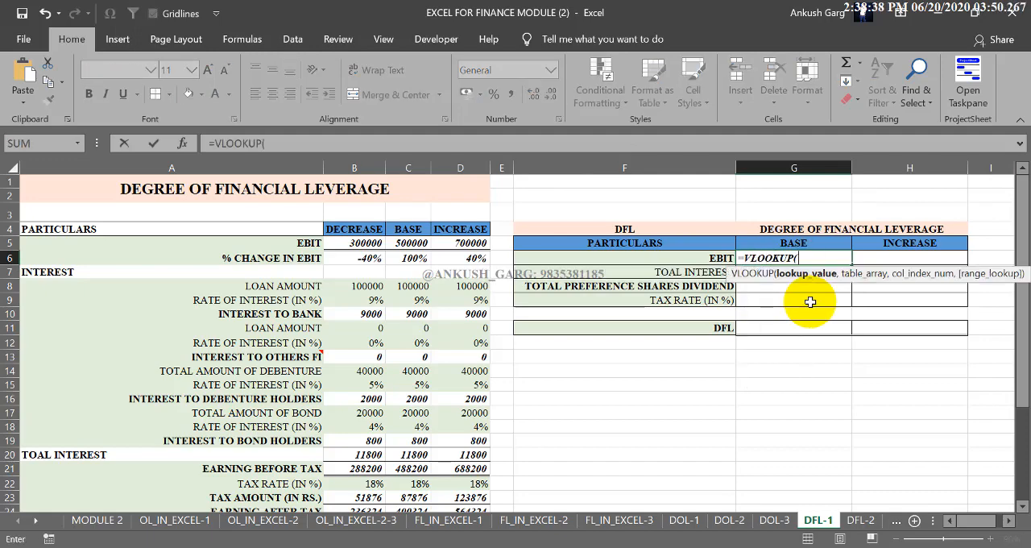
pyautogui.click(728, 260)
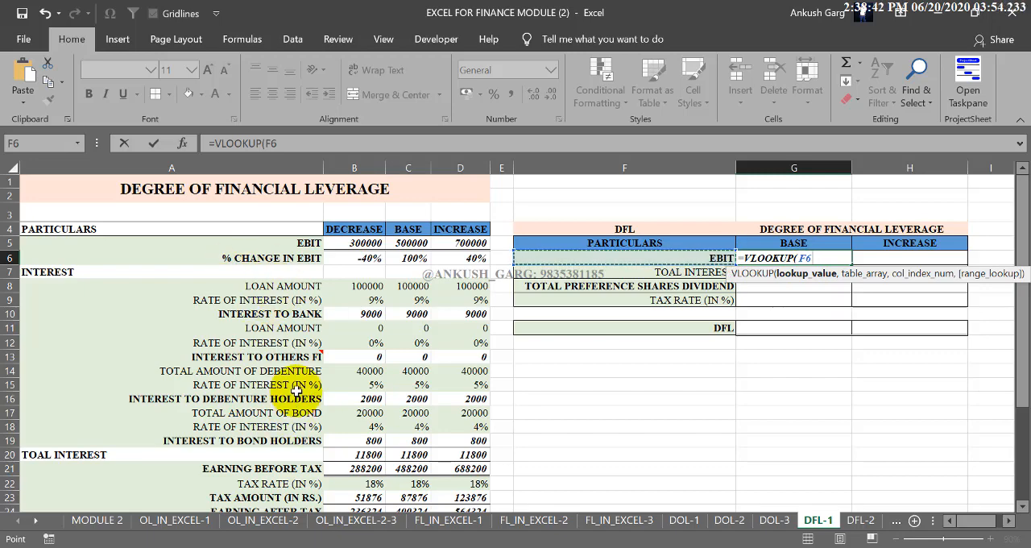
pyautogui.press('Escape')
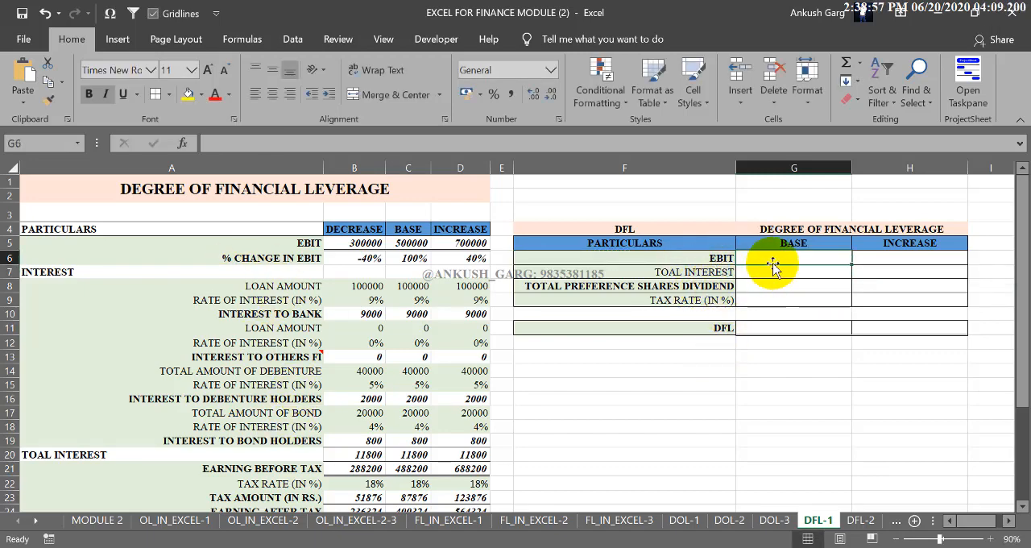
# - Begin a VLOOKUP formula in the BASE EBIT cell G6, looking up F6 in the absolute table range $A$4:$D$32
pyautogui.write('=vlo')
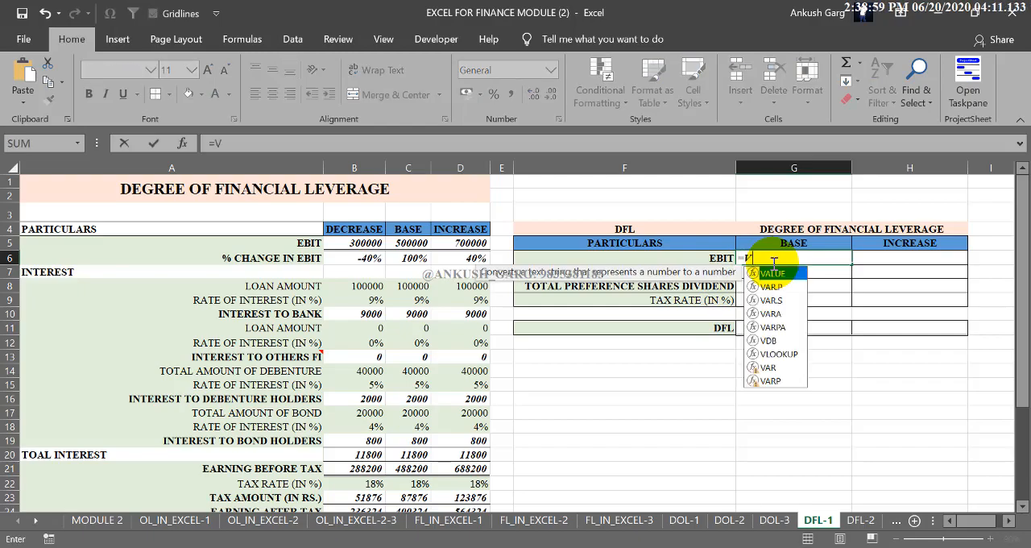
pyautogui.press('Tab')
pyautogui.click(733, 259)
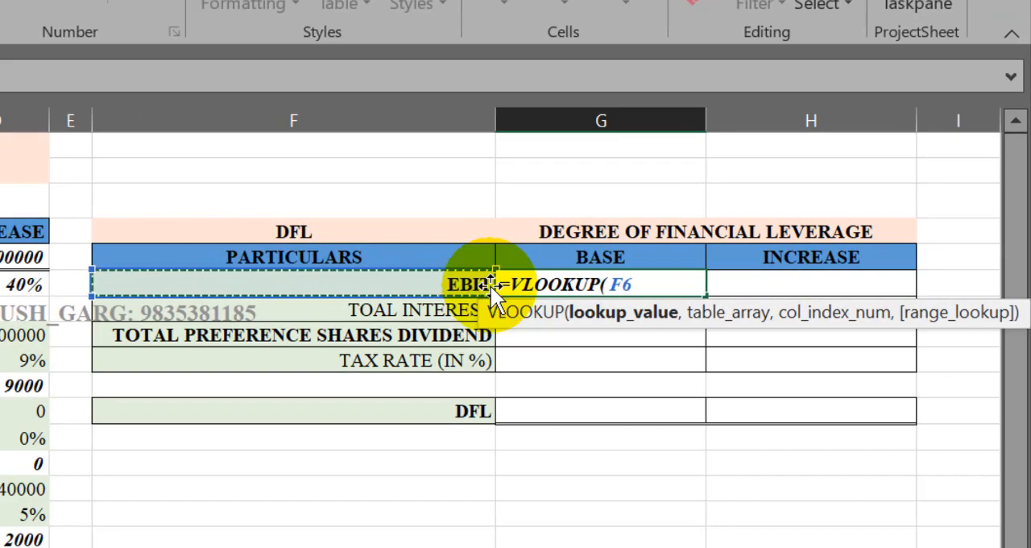
pyautogui.write(',')
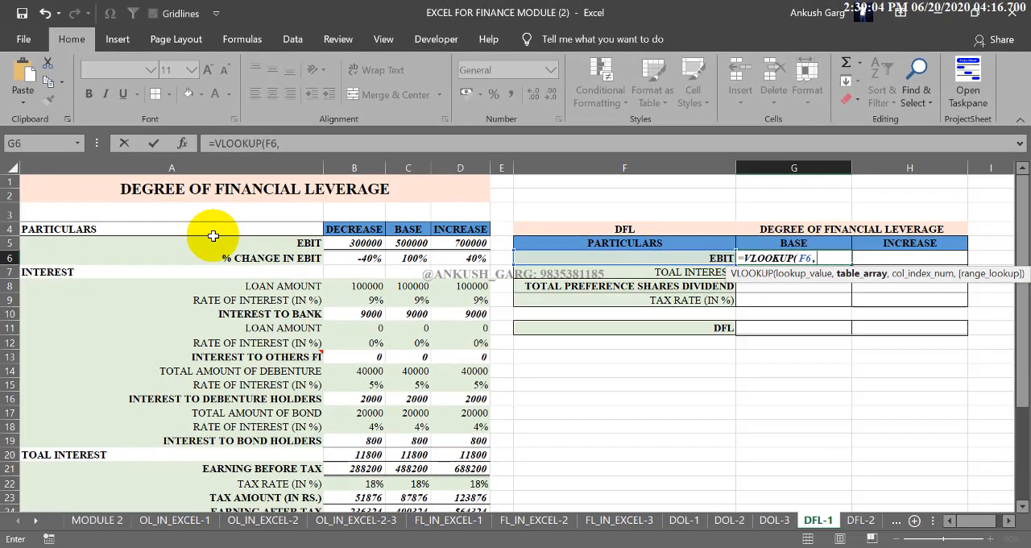
pyautogui.moveTo(212, 235); pyautogui.dragTo(472, 453)
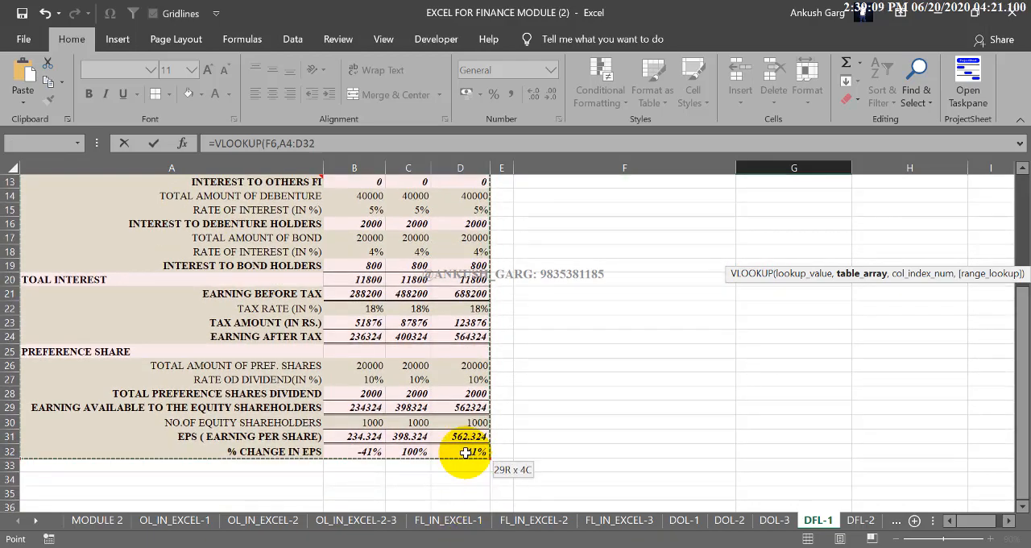
pyautogui.scroll(4, 716, 372)
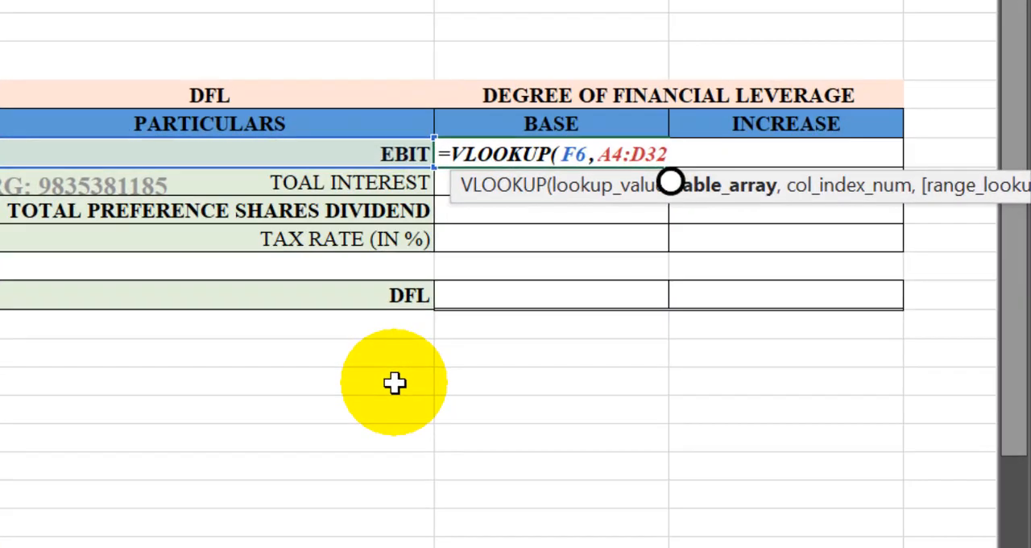
pyautogui.press('F4')
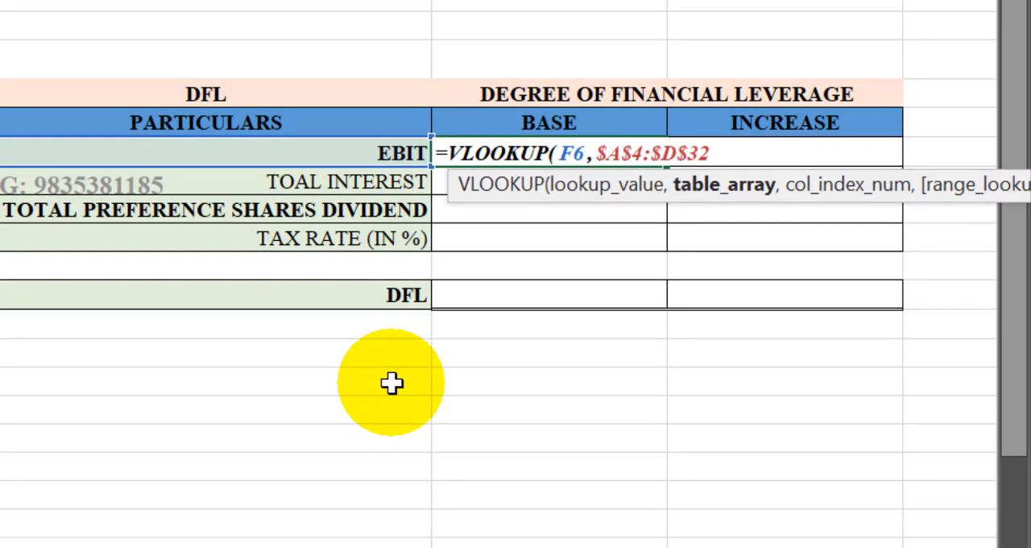
# - Complete the G6 VLOOKUP with MATCH($G$5,$A$4:$D$4,0) as the column index and 0 for an exact match
pyautogui.write(',')
pyautogui.write('MA')
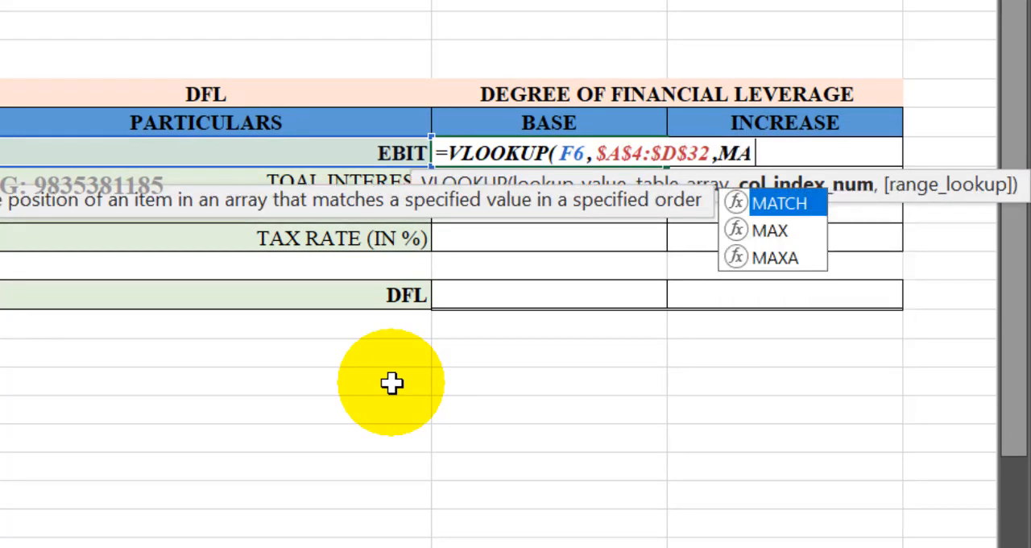
pyautogui.write('TCH(')
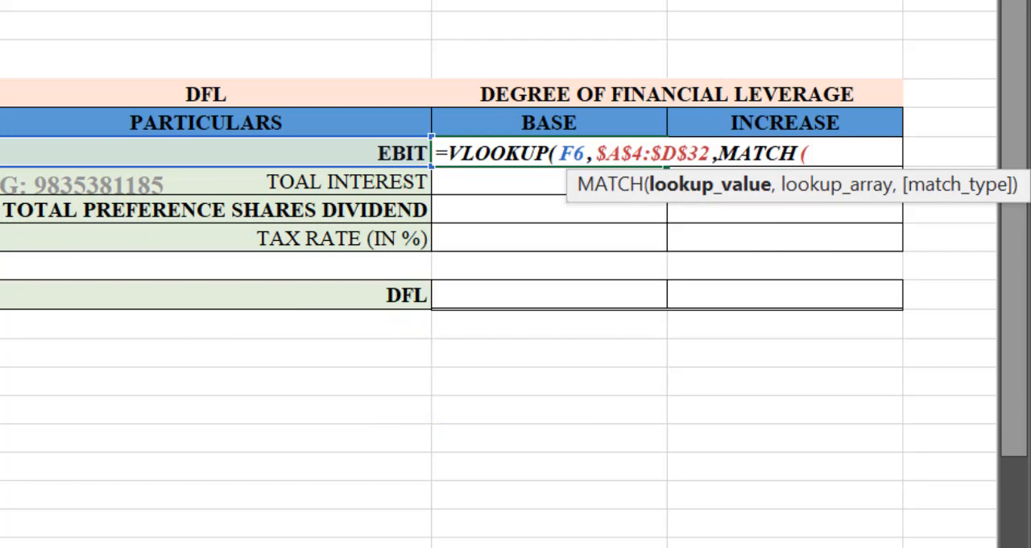
pyautogui.click(566, 119)
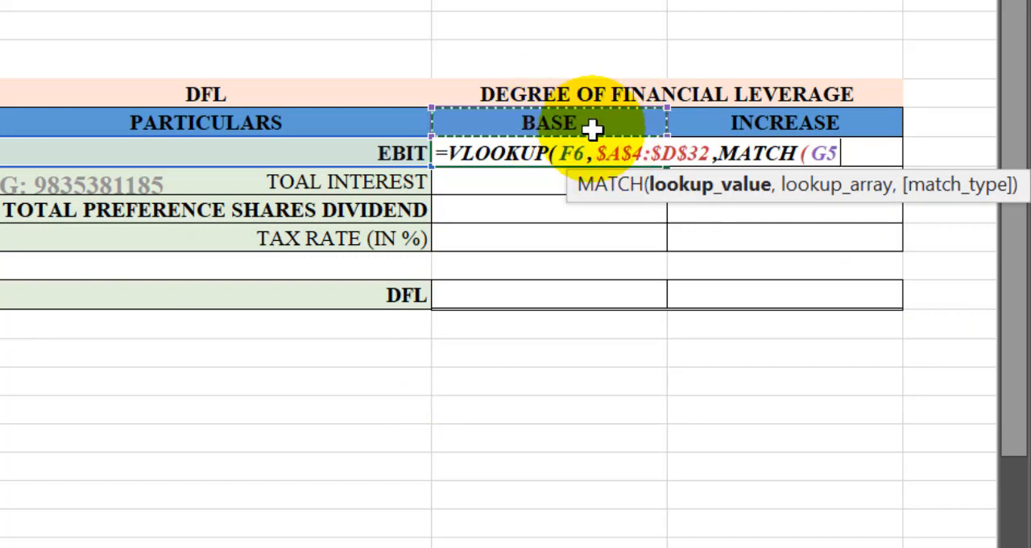
pyautogui.press('F4')
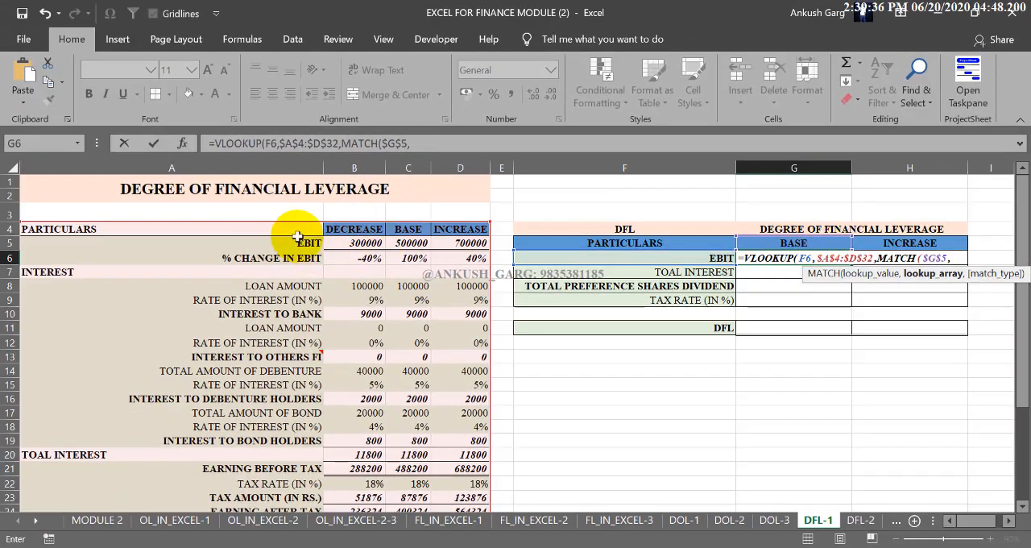
pyautogui.moveTo(297, 231); pyautogui.dragTo(455, 229)
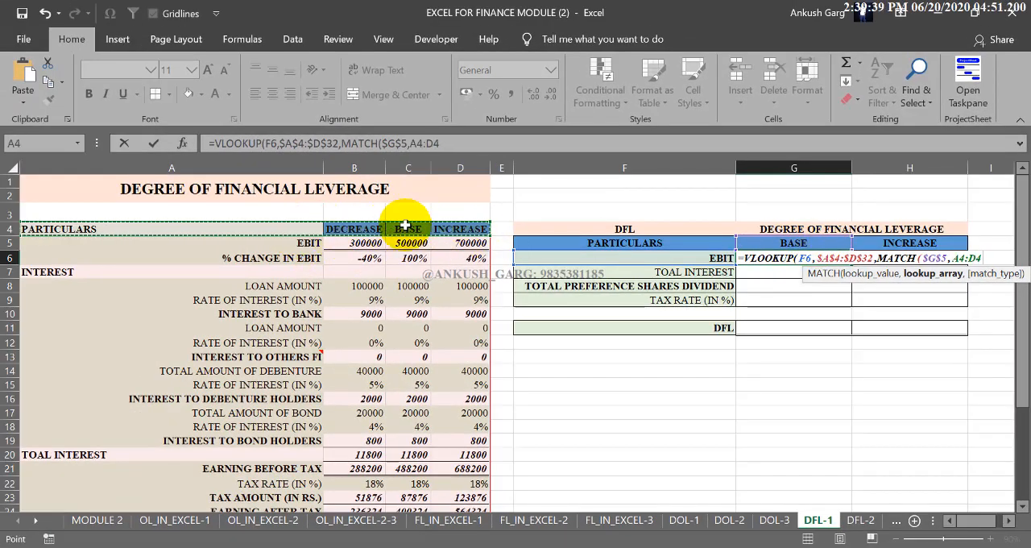
pyautogui.press('F4')
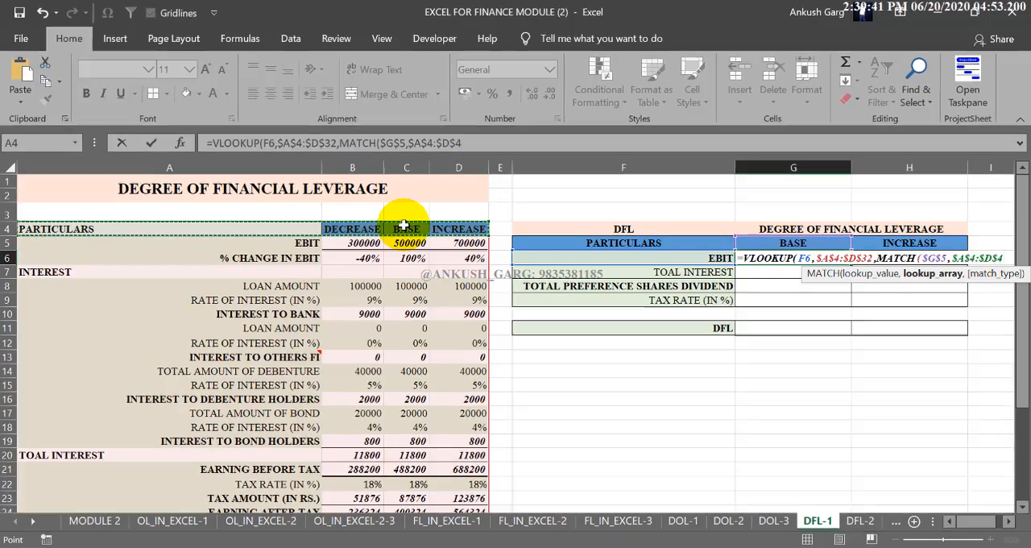
pyautogui.write(',0)')
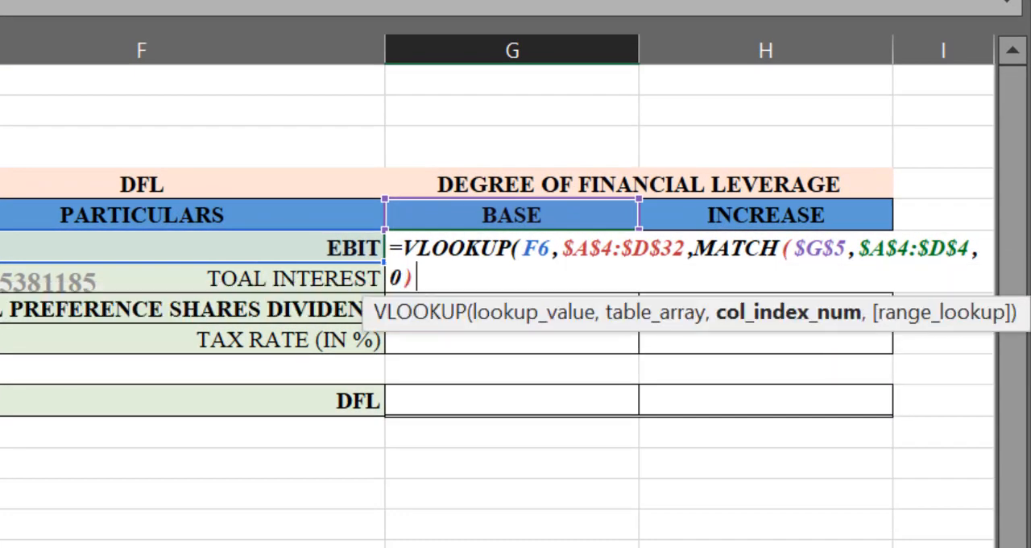
pyautogui.write(',')
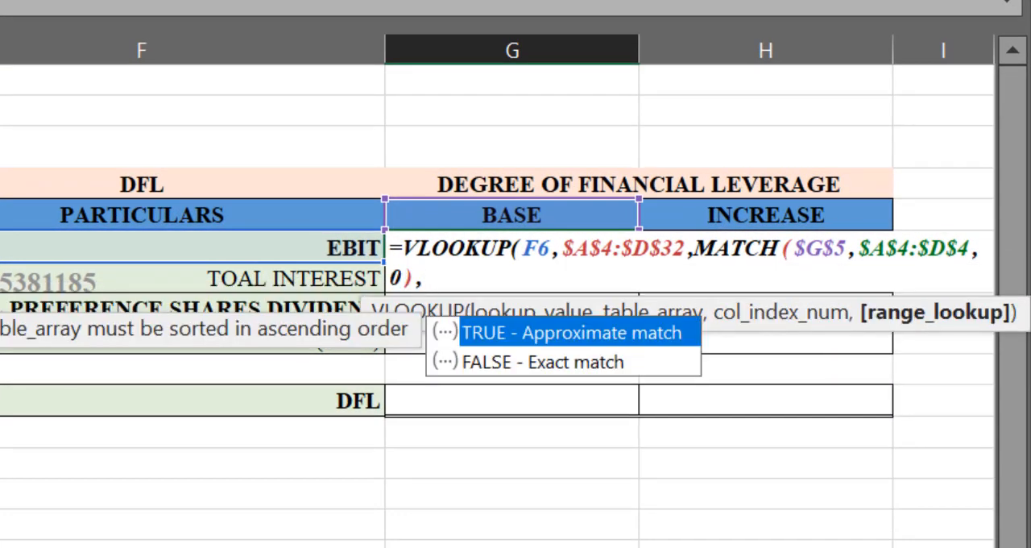
pyautogui.write('0)')
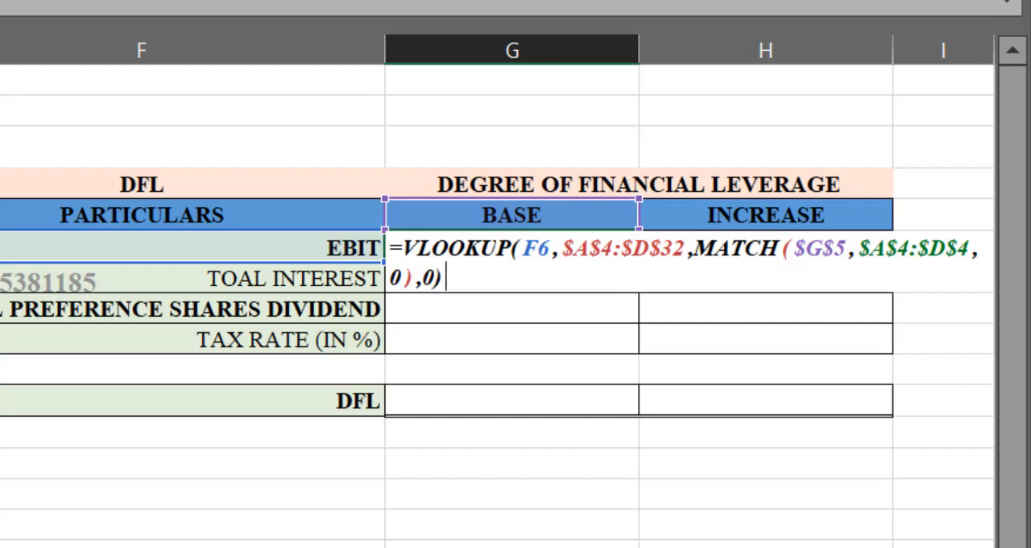
pyautogui.press('Return')
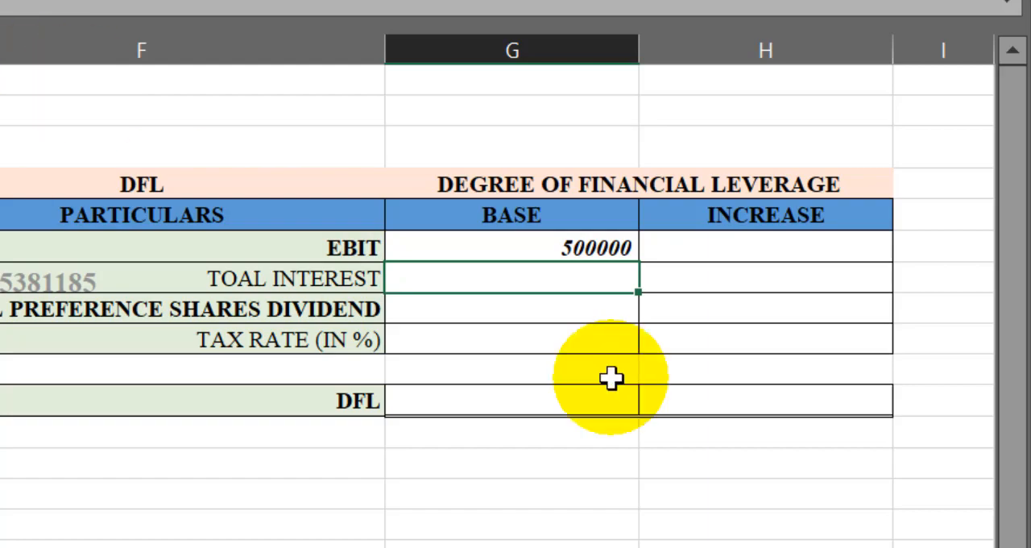
# - Check the retrieved BASE EBIT against source cell C5 and fill the G6 formula down through the tax rate row, G9
pyautogui.click(592, 251)
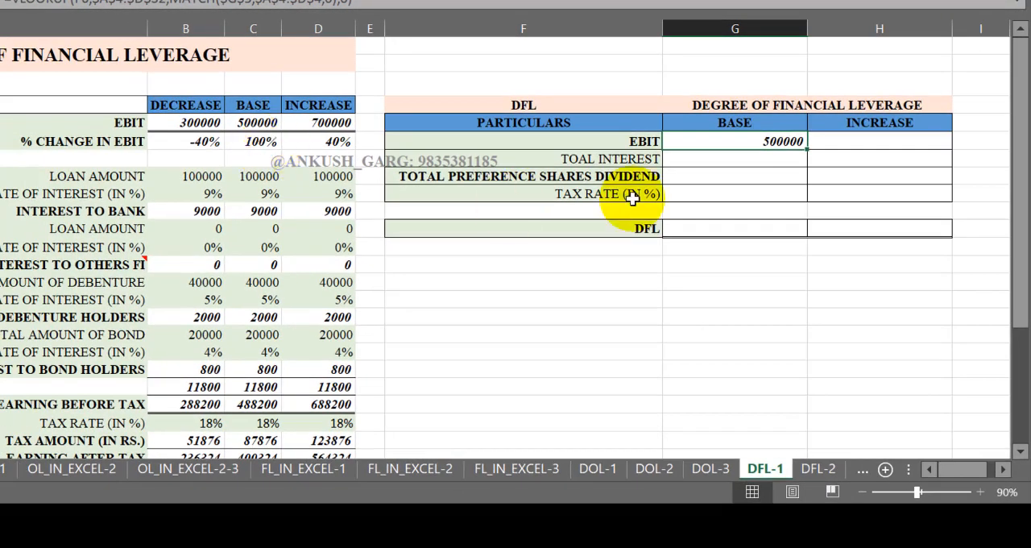
pyautogui.click(270, 123)
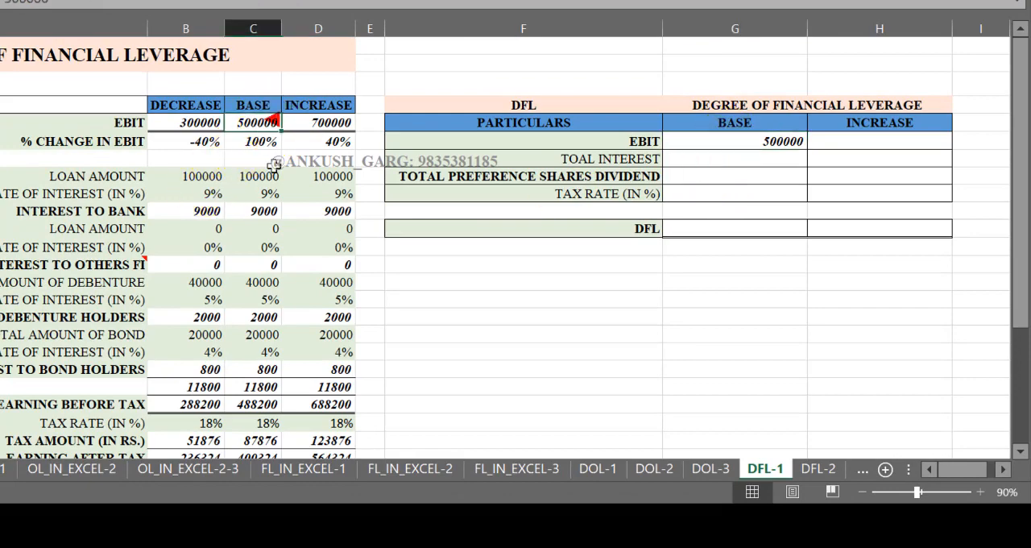
pyautogui.click(782, 141)
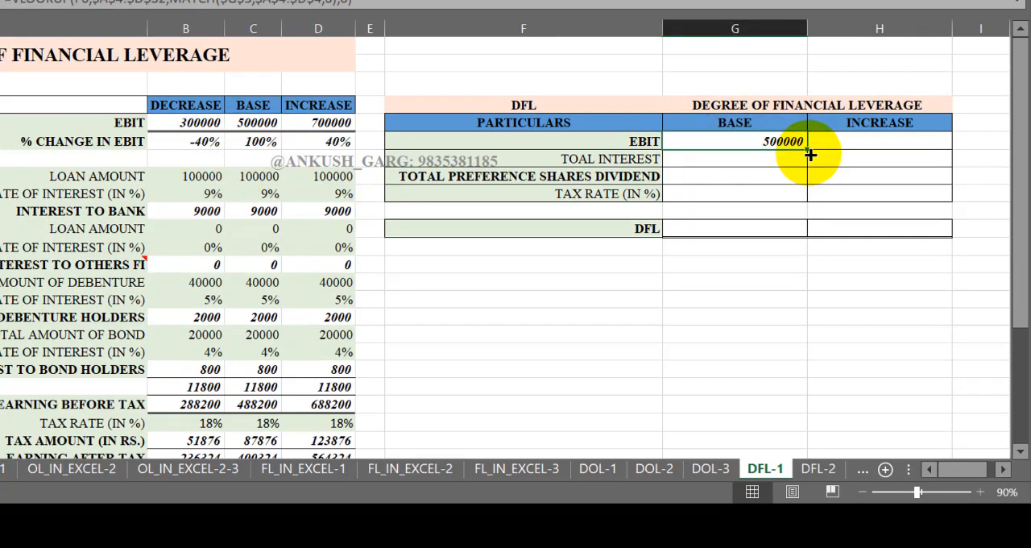
pyautogui.moveTo(809, 154); pyautogui.dragTo(807, 193)
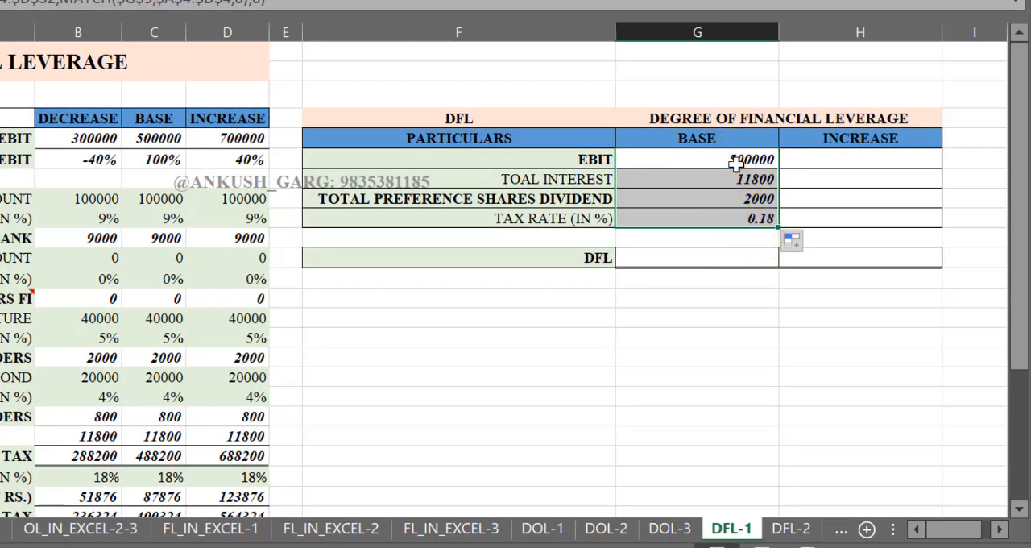
# - Copy the full VLOOKUP formula text from G6 into the INCREASE EBIT cell H6, keeping its references unchanged
pyautogui.click(734, 162)
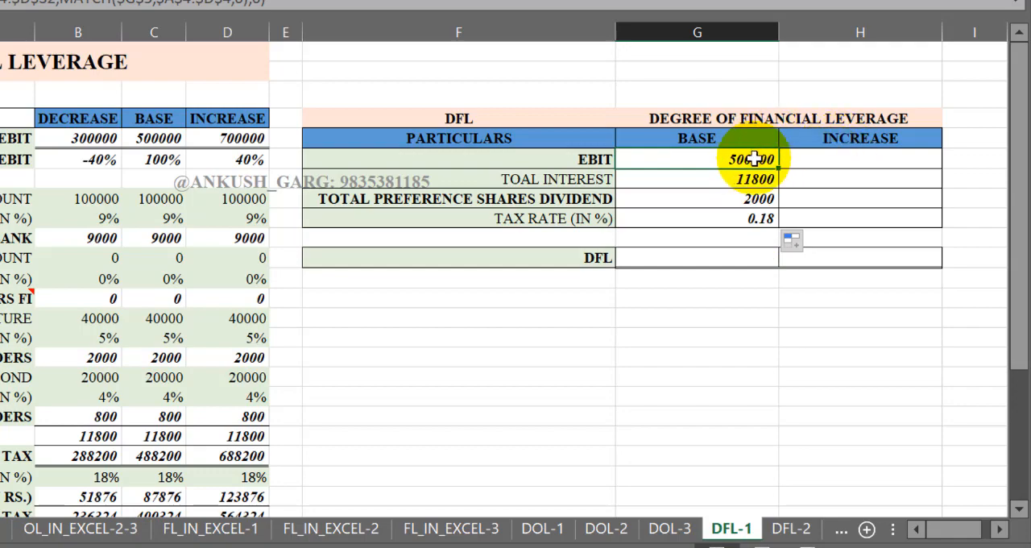
pyautogui.doubleClick(734, 160)
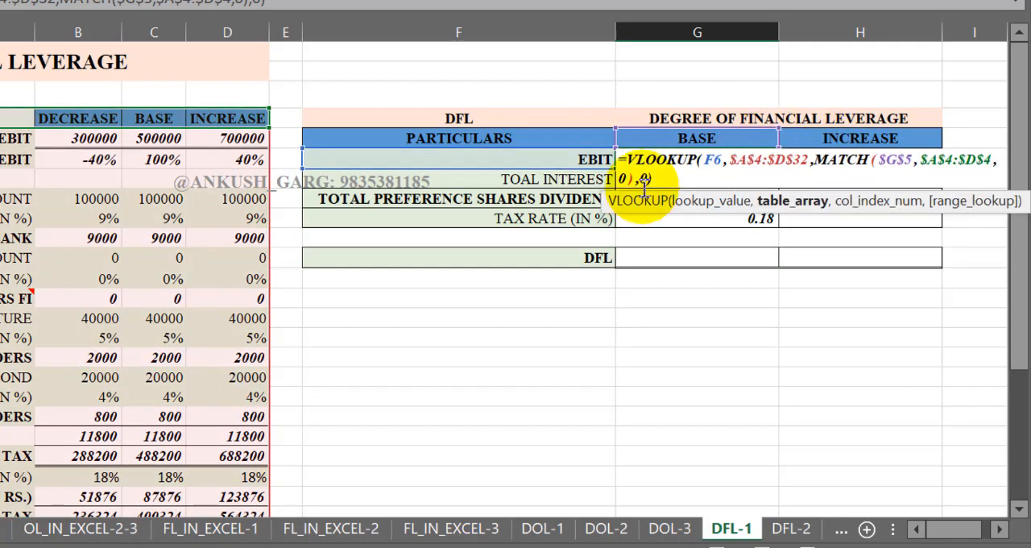
pyautogui.moveTo(660, 177); pyautogui.dragTo(620, 161)
pyautogui.hotkey('ctrl', 'c')
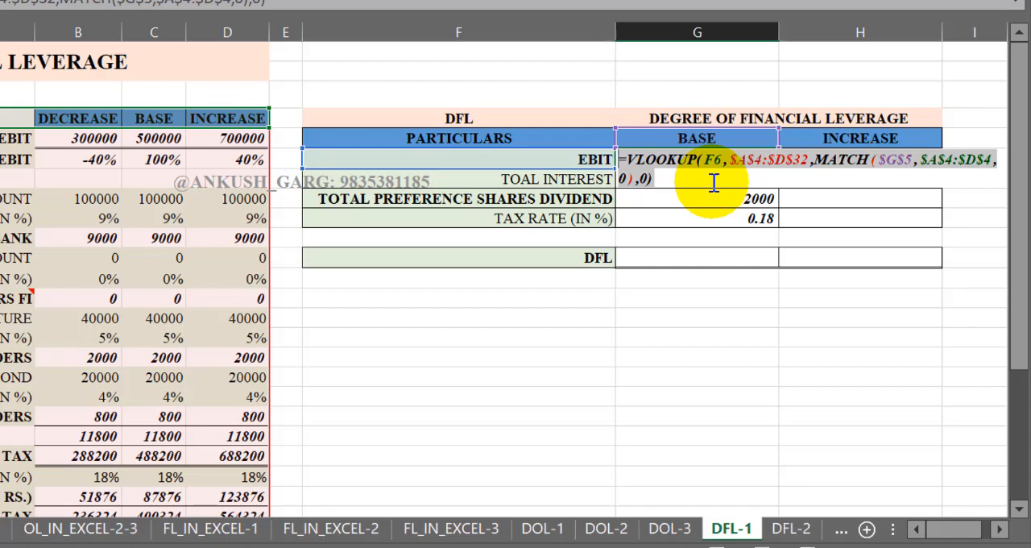
pyautogui.press('Return')
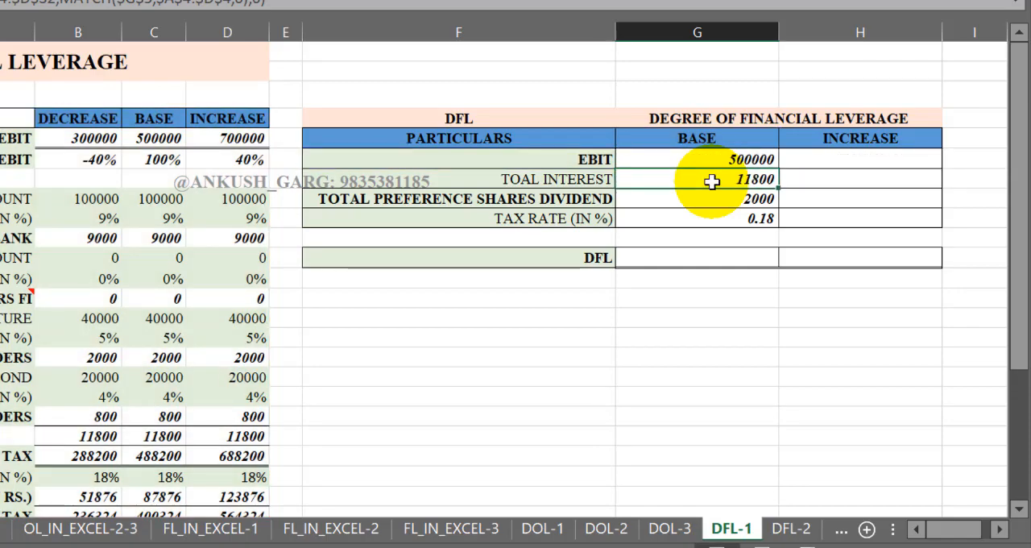
pyautogui.click(823, 158)
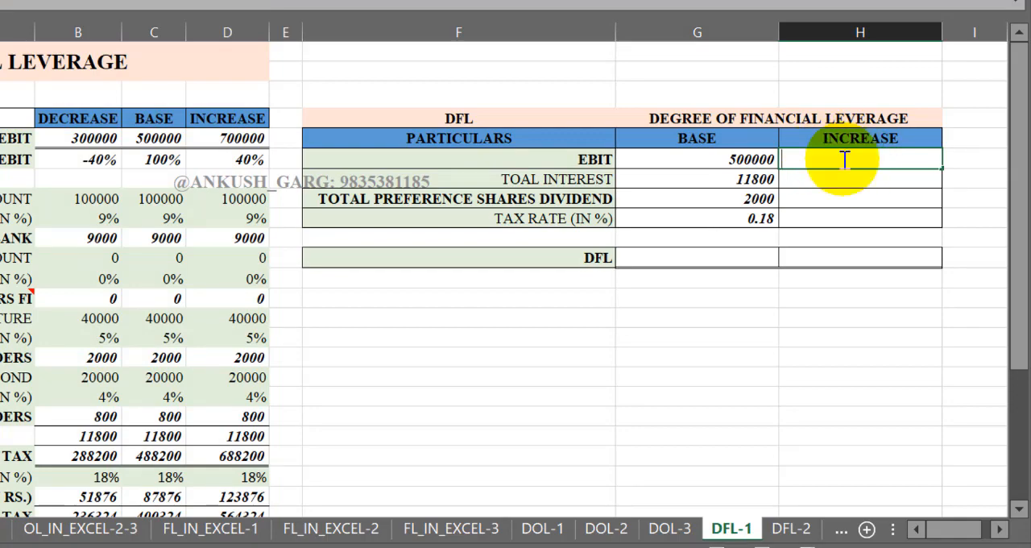
pyautogui.doubleClick(844, 160)
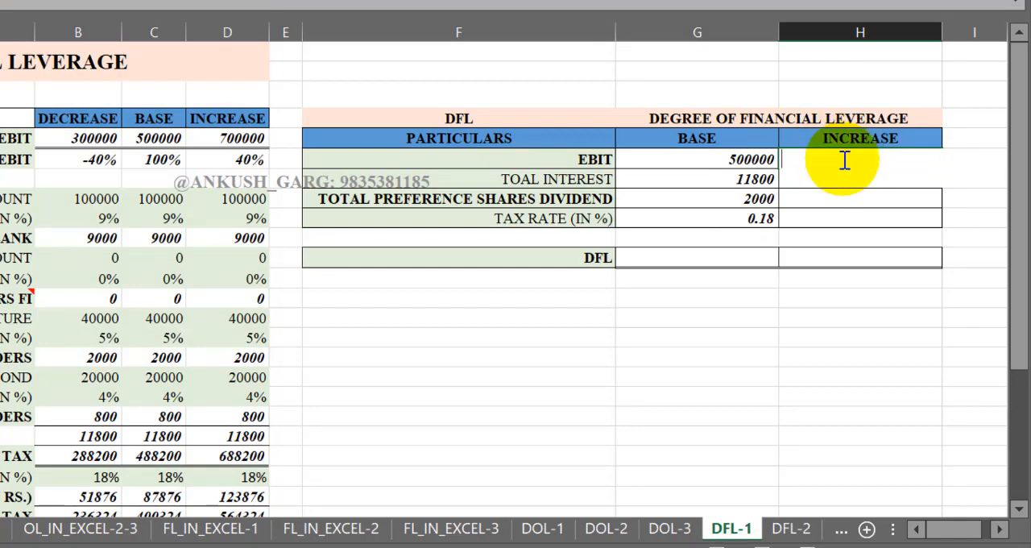
pyautogui.hotkey('ctrl', 'v')
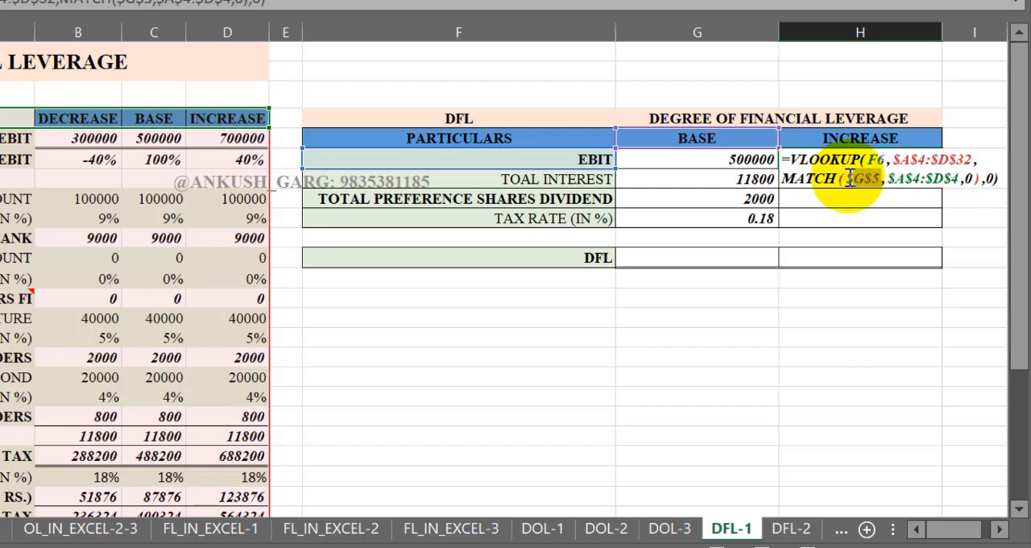
# - Change the MATCH lookup value in H6 to $H$5 and fill the formula down to H9
pyautogui.moveTo(851, 178); pyautogui.dragTo(845, 178)
pyautogui.click(864, 178)
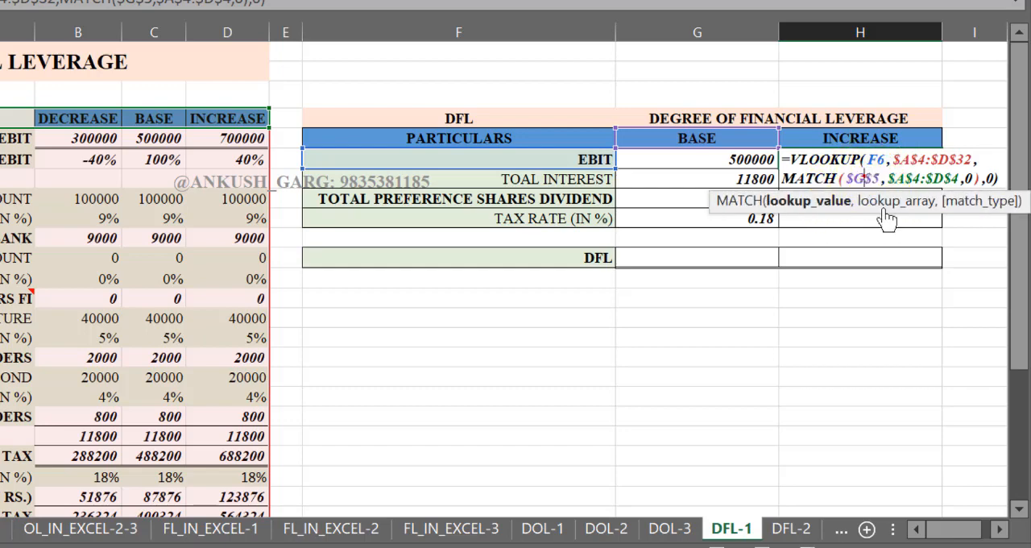
pyautogui.press('BackSpace')
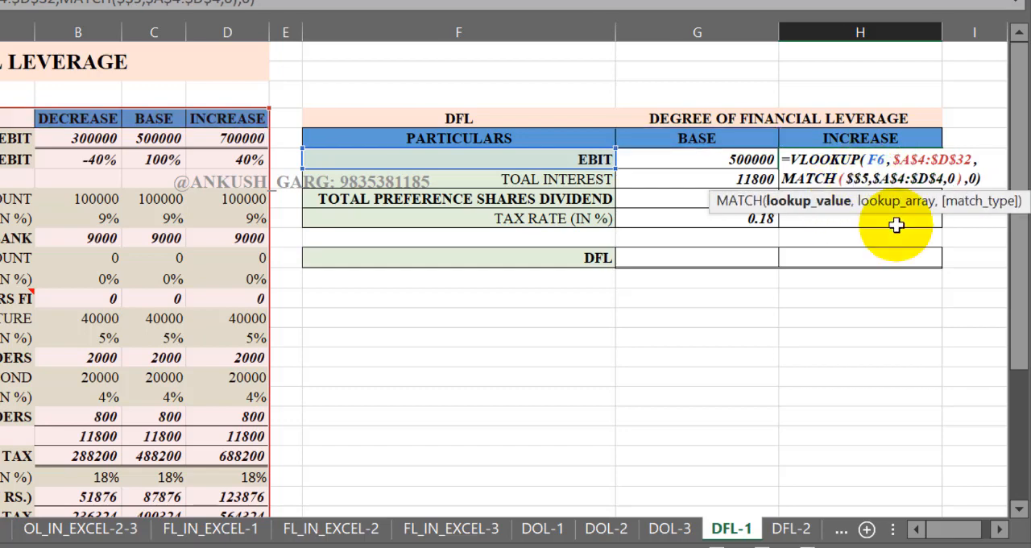
pyautogui.write('H')
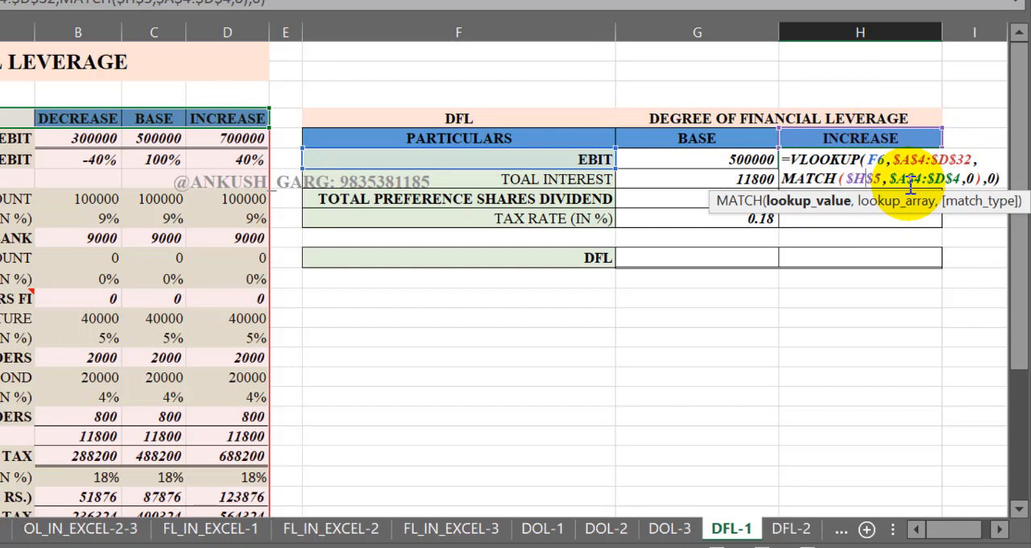
pyautogui.press('Return')
pyautogui.click(902, 158)
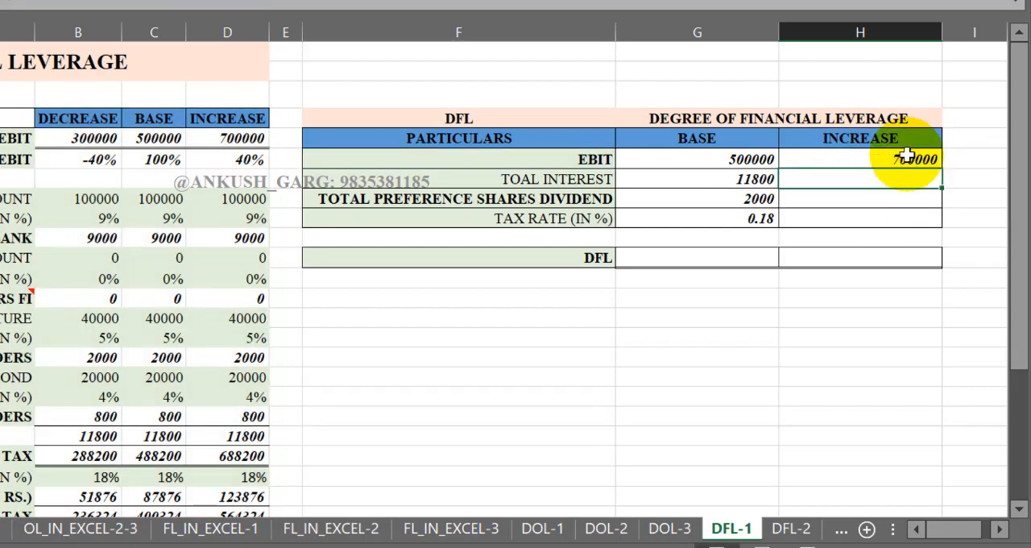
pyautogui.moveTo(941, 165); pyautogui.dragTo(934, 222)
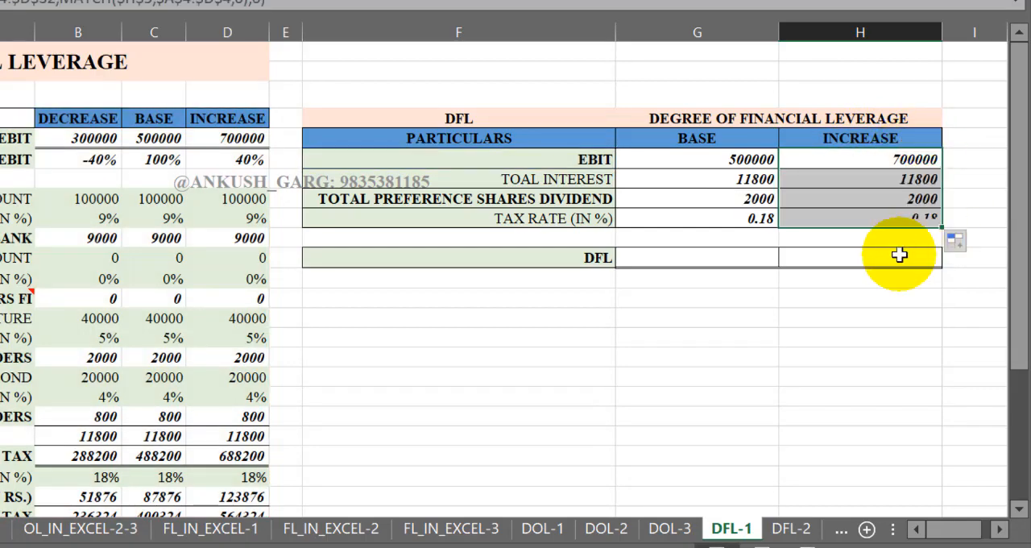
# - Begin the BASE DFL formula in G11 with EBIT divided by EBIT less total interest, =G6/(G6-G7)
pyautogui.click(744, 259)
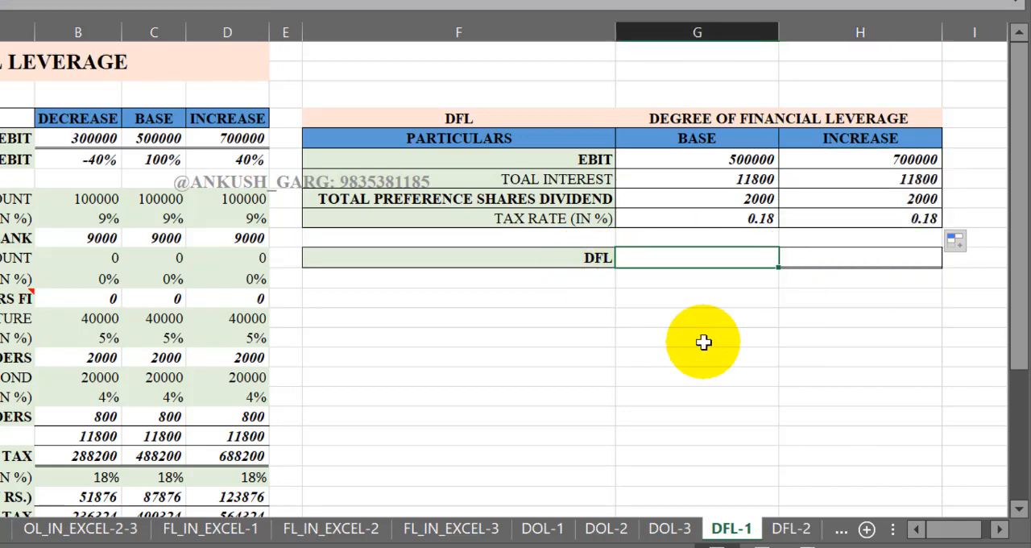
pyautogui.write('=')
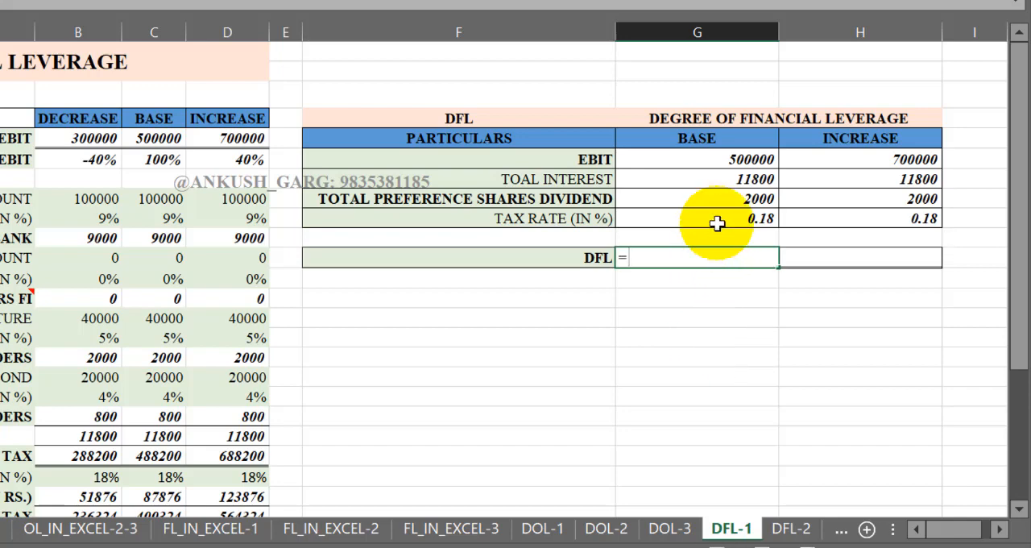
pyautogui.click(721, 160)
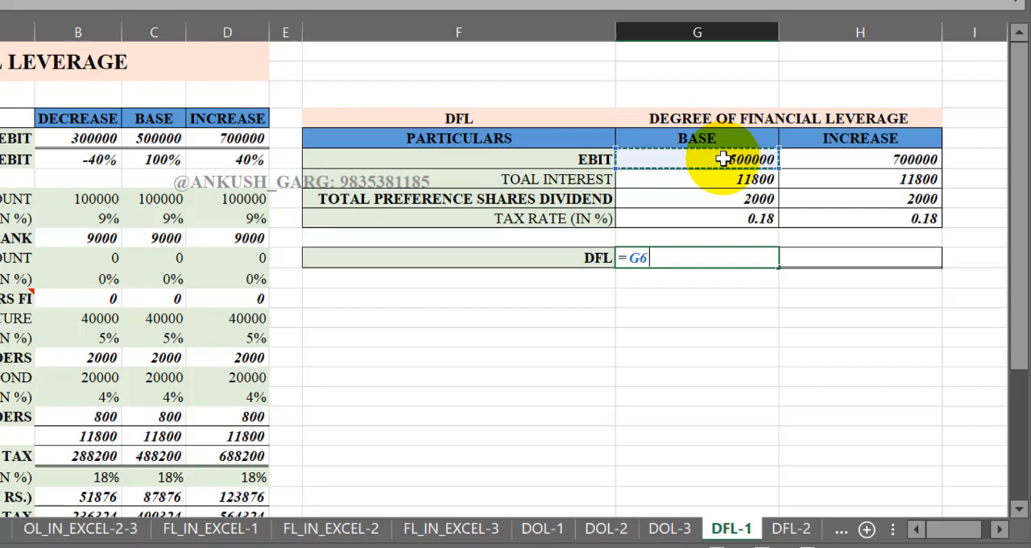
pyautogui.write('-')
pyautogui.press('BackSpace')
pyautogui.write('/')
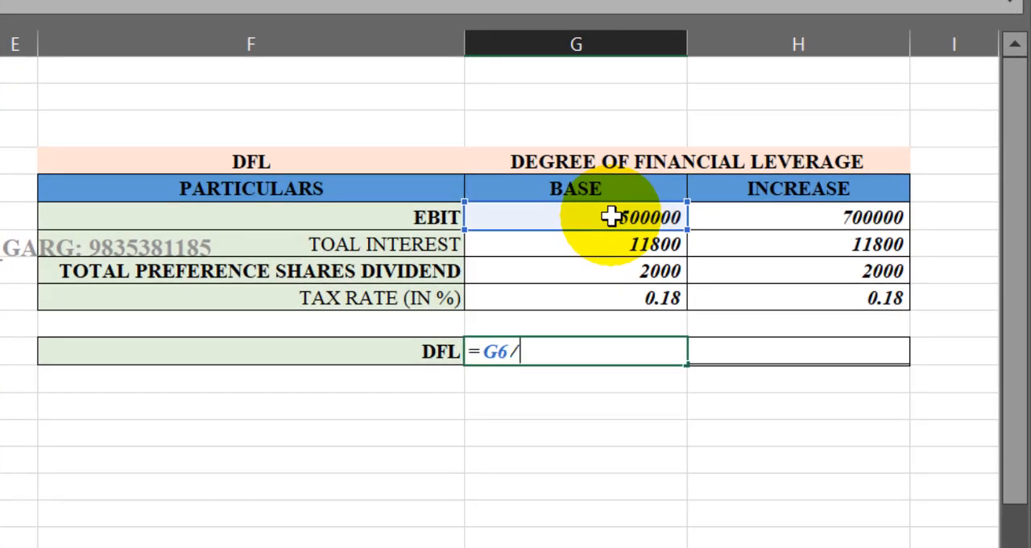
pyautogui.write('(')
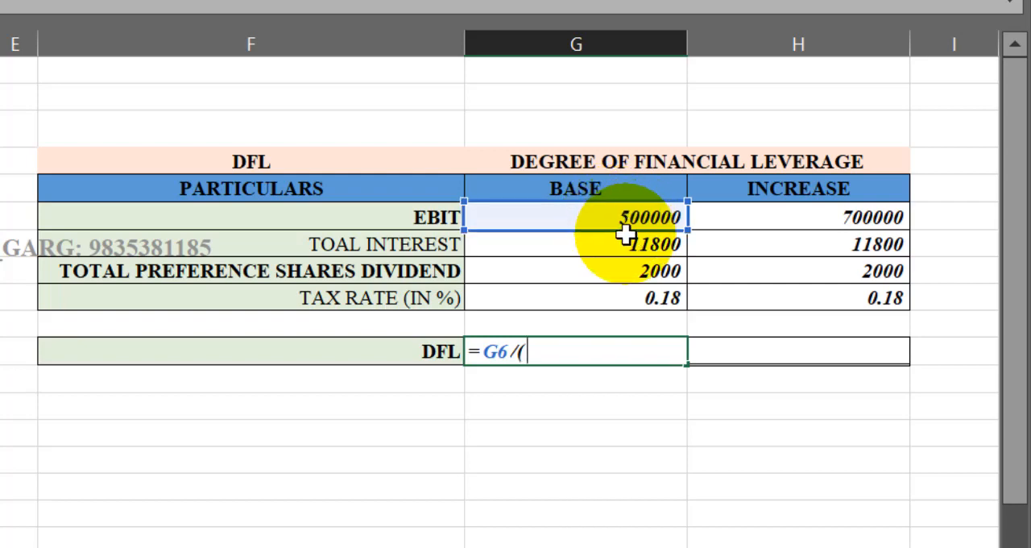
pyautogui.click(623, 218)
pyautogui.write('-')
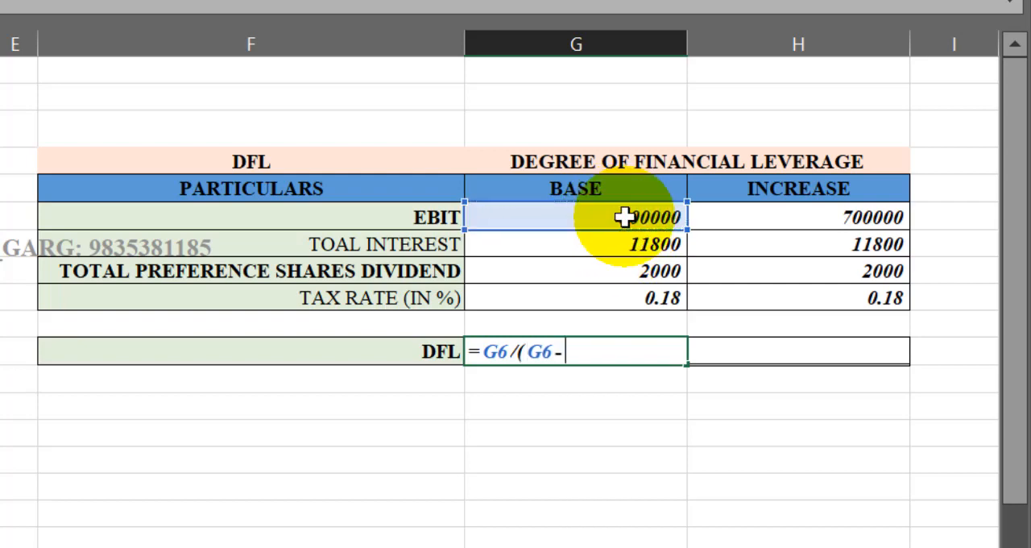
pyautogui.click(617, 246)
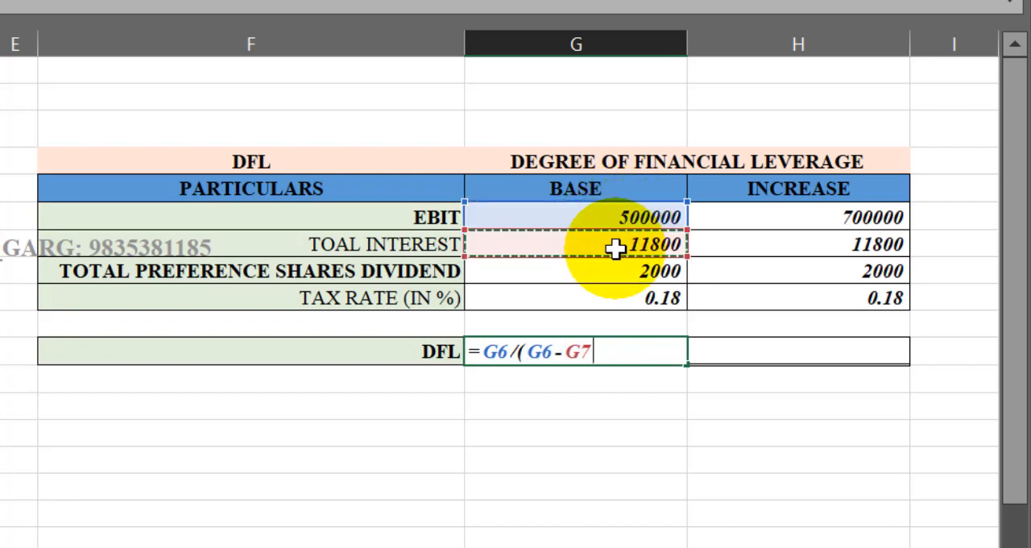
pyautogui.write(')-')
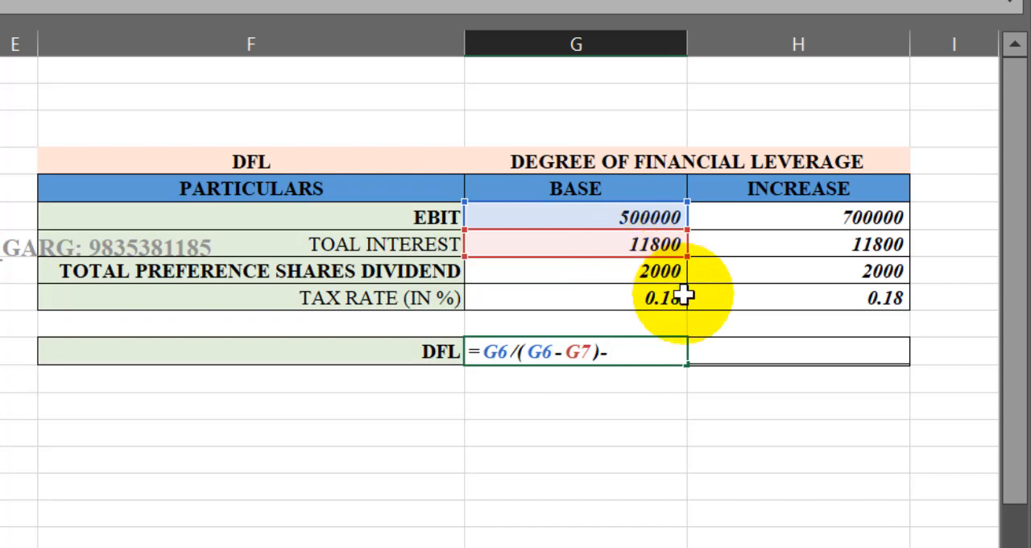
# - Extend the BASE DFL formula in G11 by subtracting the preference dividend over one minus the tax rate, -G8/1-G9
pyautogui.click(649, 276)
pyautogui.write('/')
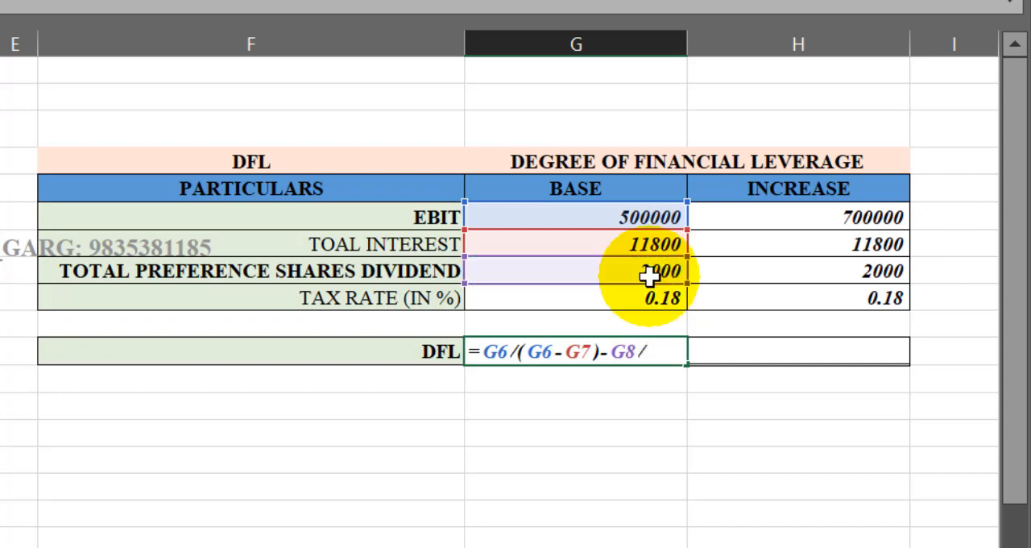
pyautogui.write('1-')
pyautogui.click(652, 294)
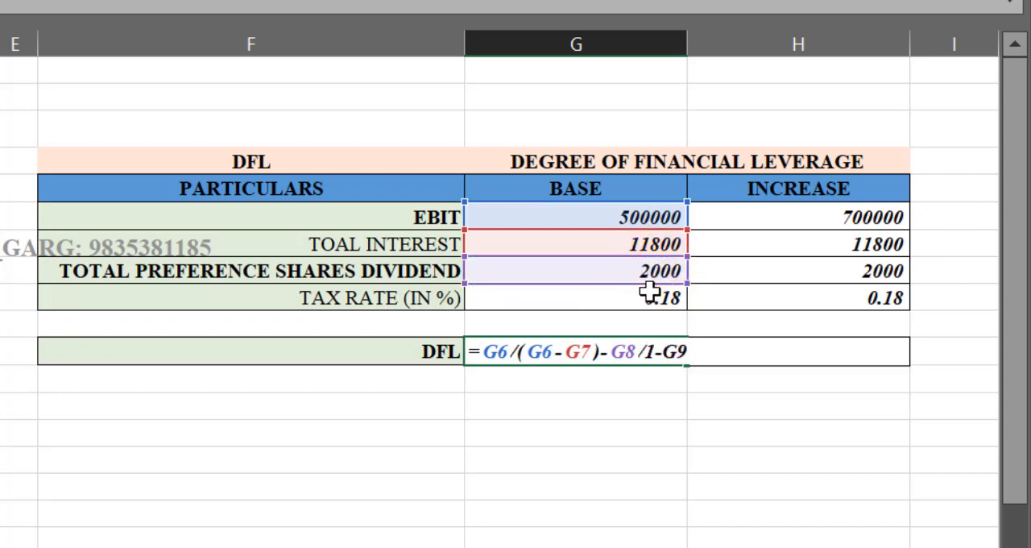
# - Add parentheses in the G11 formula around 1-G9 and around the whole preference dividend term, giving (G8/(1-G9))
pyautogui.click(651, 352)
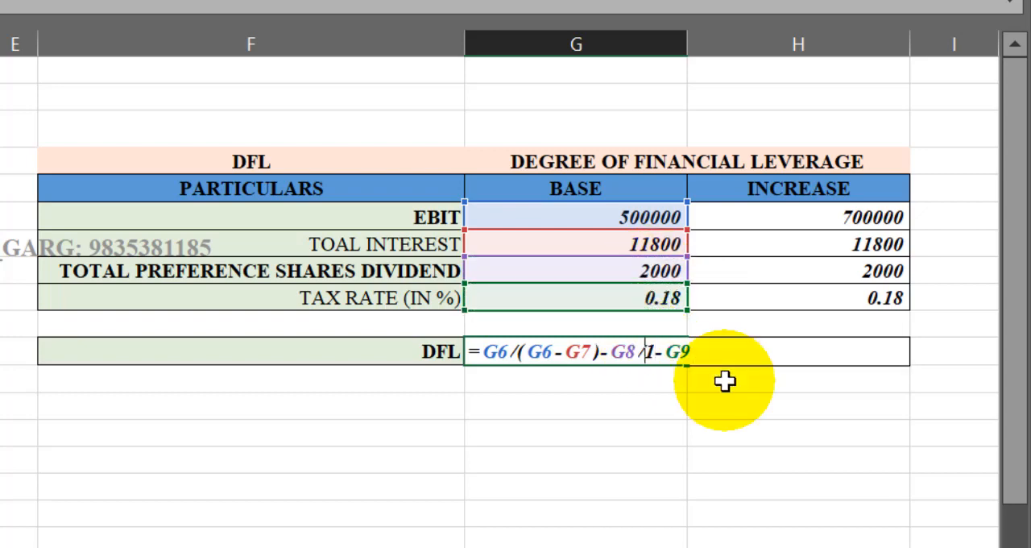
pyautogui.write('(')
pyautogui.press('Right')
pyautogui.press('Right')
pyautogui.press('Right')
pyautogui.press('Right')
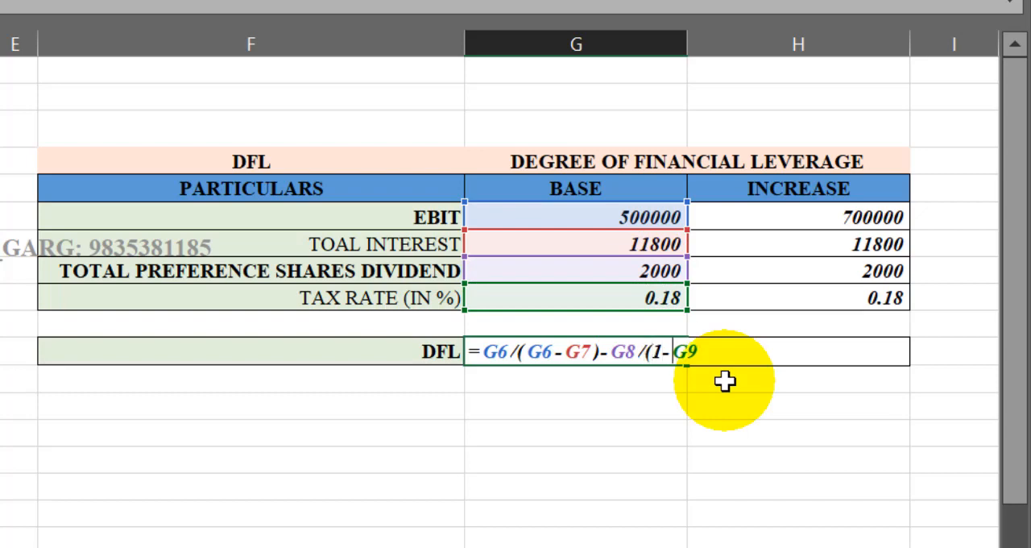
pyautogui.write('))')
pyautogui.press('Left')
pyautogui.press('Left')
pyautogui.press('Left')
pyautogui.press('Left')
pyautogui.press('Left')
pyautogui.press('Left')
pyautogui.press('Left')
pyautogui.press('Left')
pyautogui.press('Left')
pyautogui.press('Left')
pyautogui.write('(')
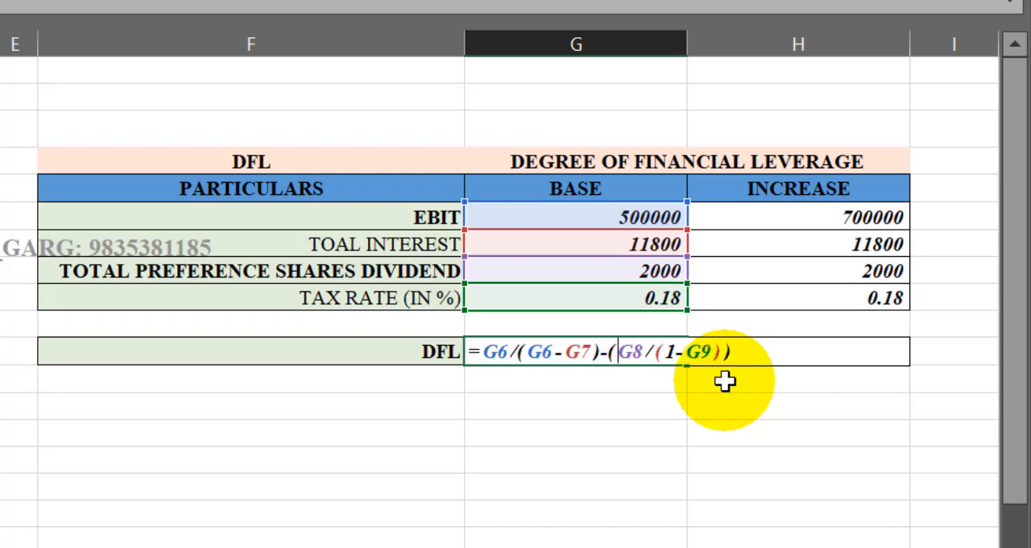
# - Enclose the whole G11 denominator in parentheses and enter the formula as =G6/((G6-G7)-(G8/(1-G9)))
pyautogui.click(522, 361)
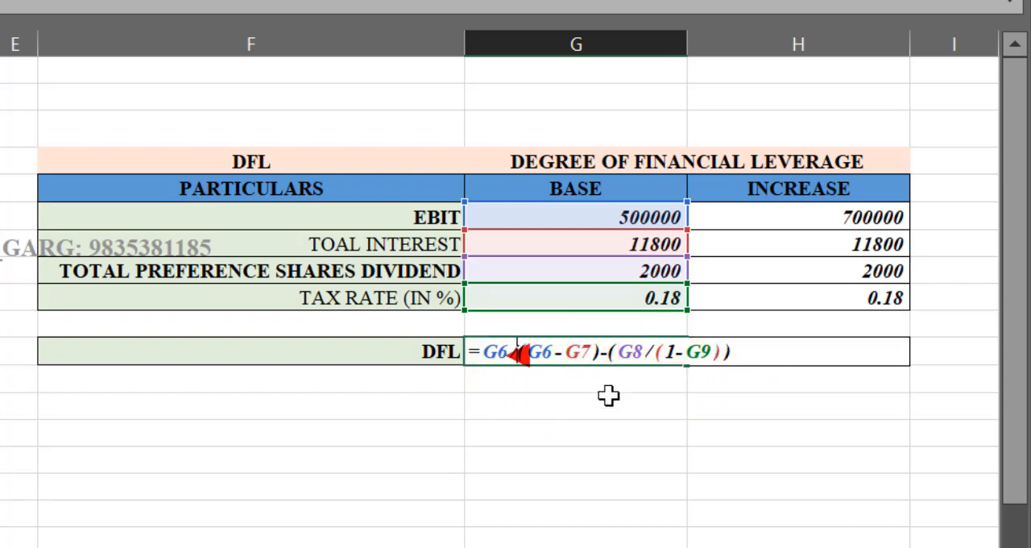
pyautogui.write('(1-G9')
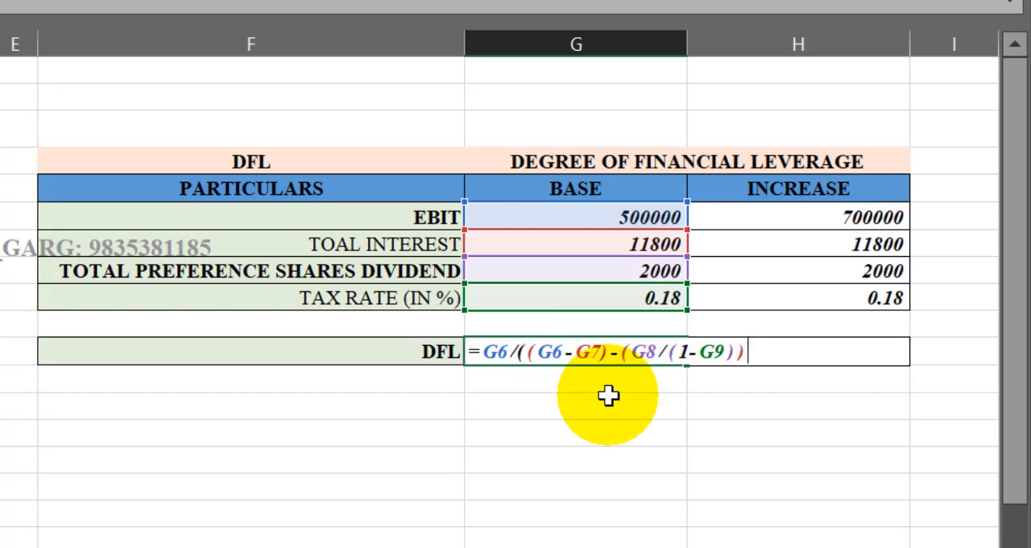
pyautogui.write(')')
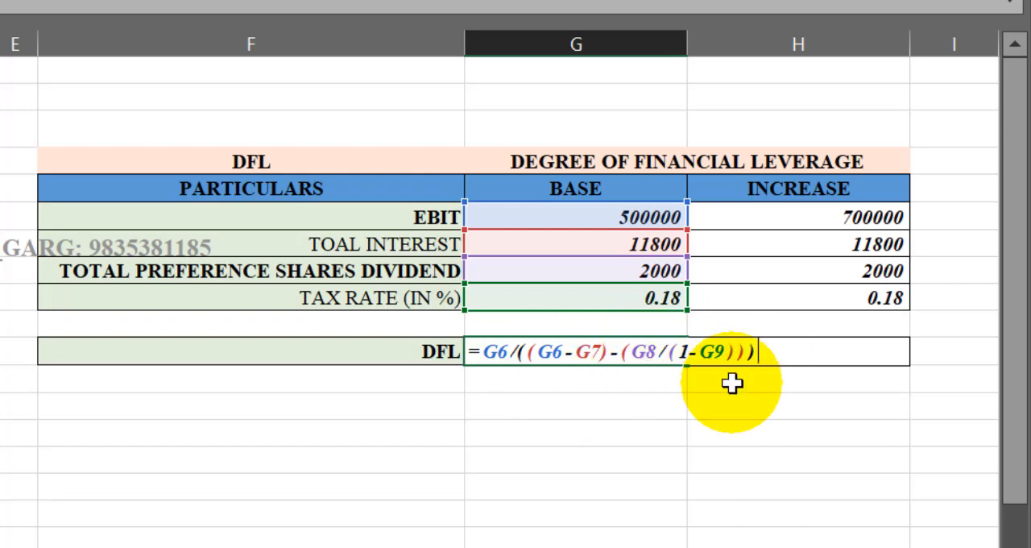
pyautogui.press('Return')
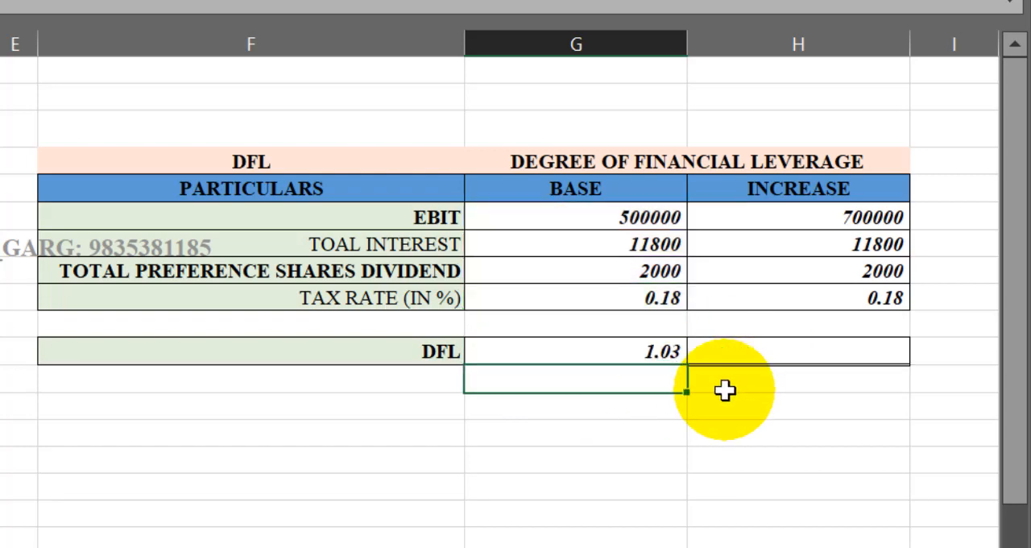
pyautogui.click(662, 352)
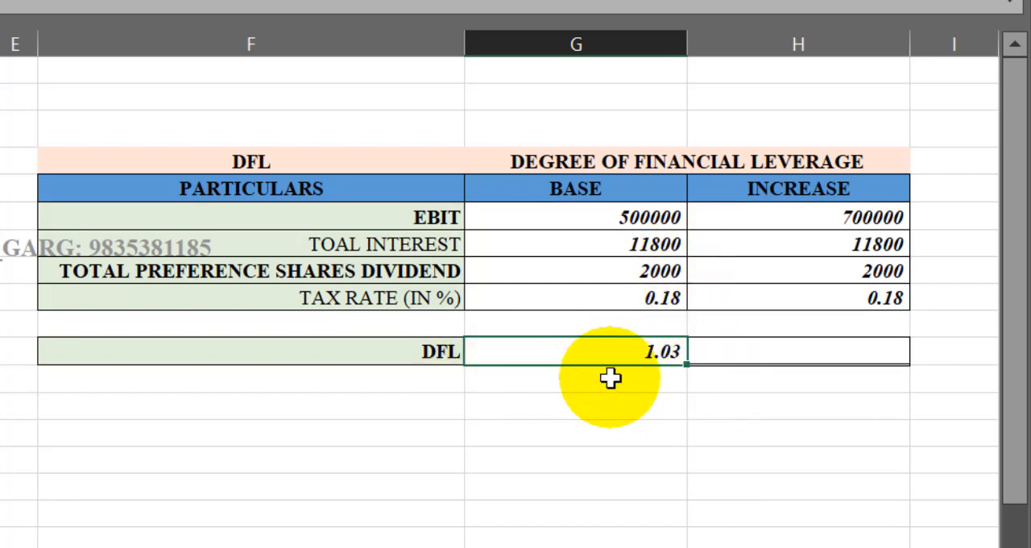
# - Begin the INCREASE DFL formula in H11 with EBIT divided by EBIT less total interest, =H6/((H6-H7)
pyautogui.click(728, 351)
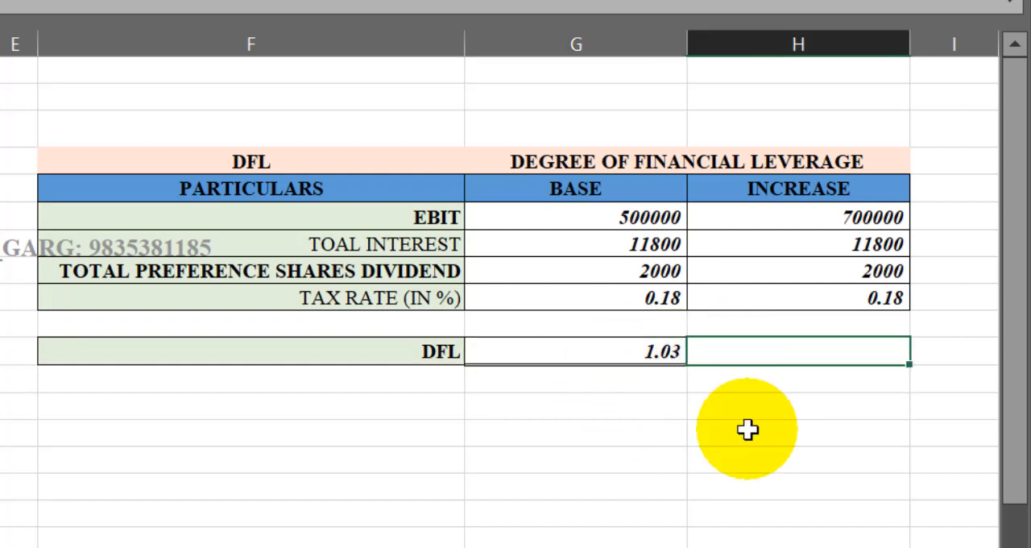
pyautogui.write('=')
pyautogui.click(817, 215)
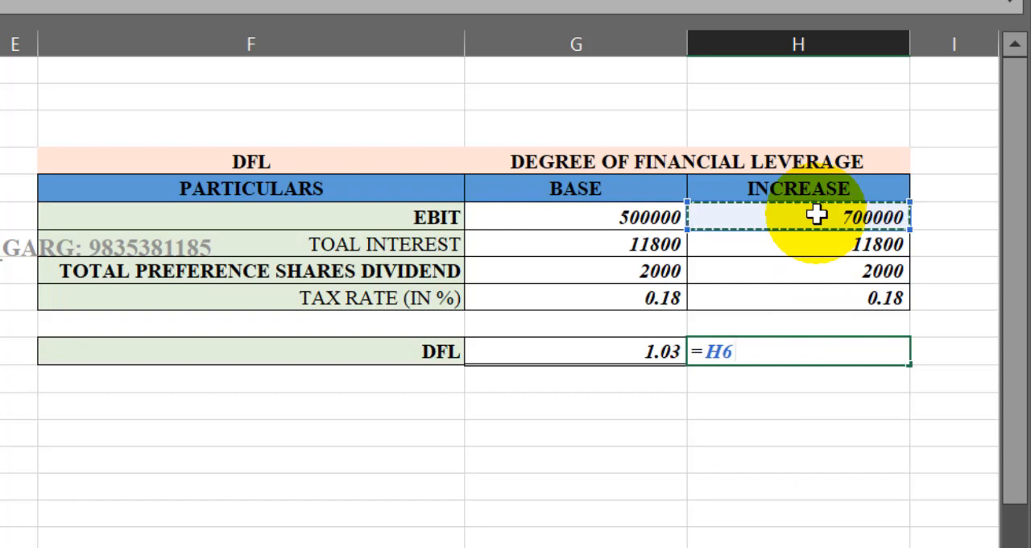
pyautogui.write('/')
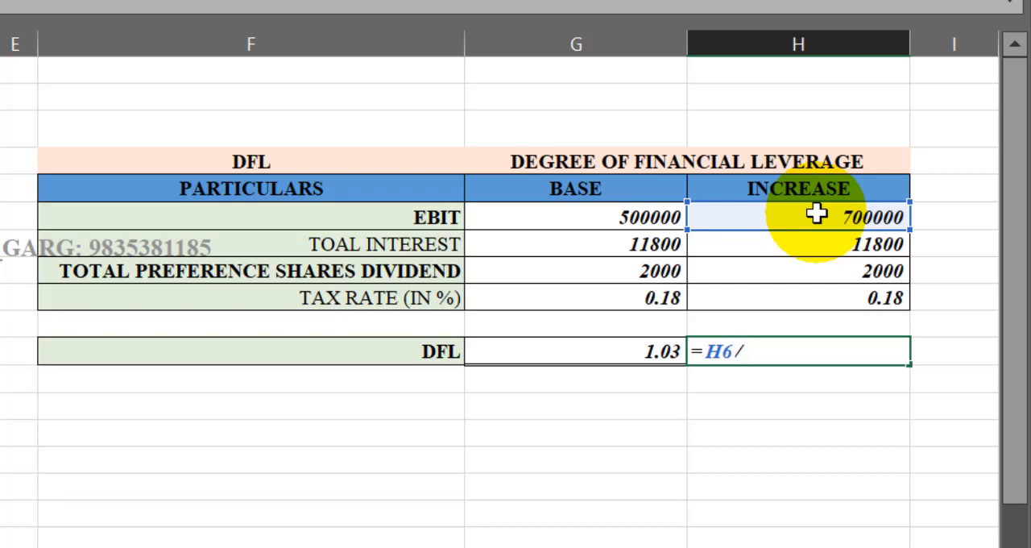
pyautogui.write('((')
pyautogui.click(816, 214)
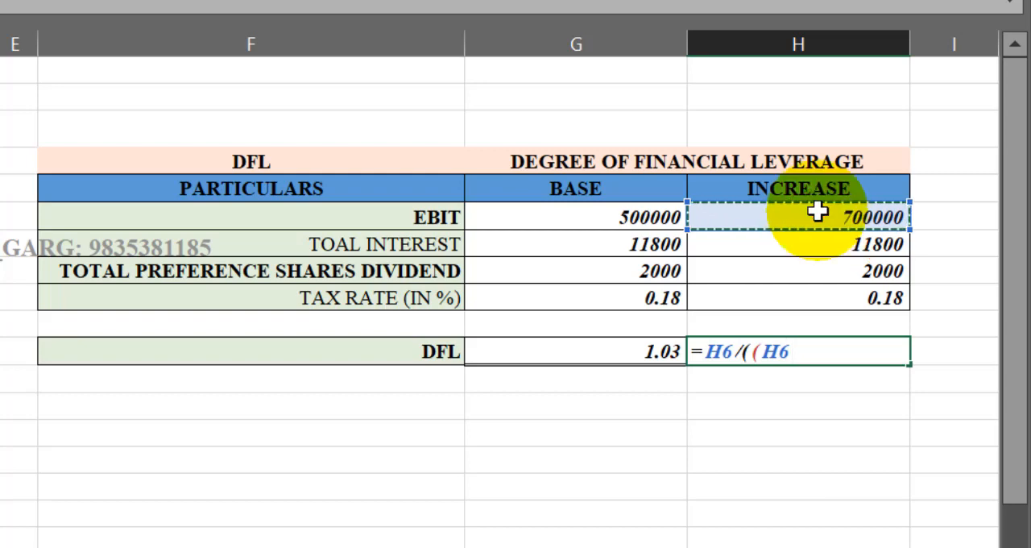
pyautogui.write('-')
pyautogui.click(846, 243)
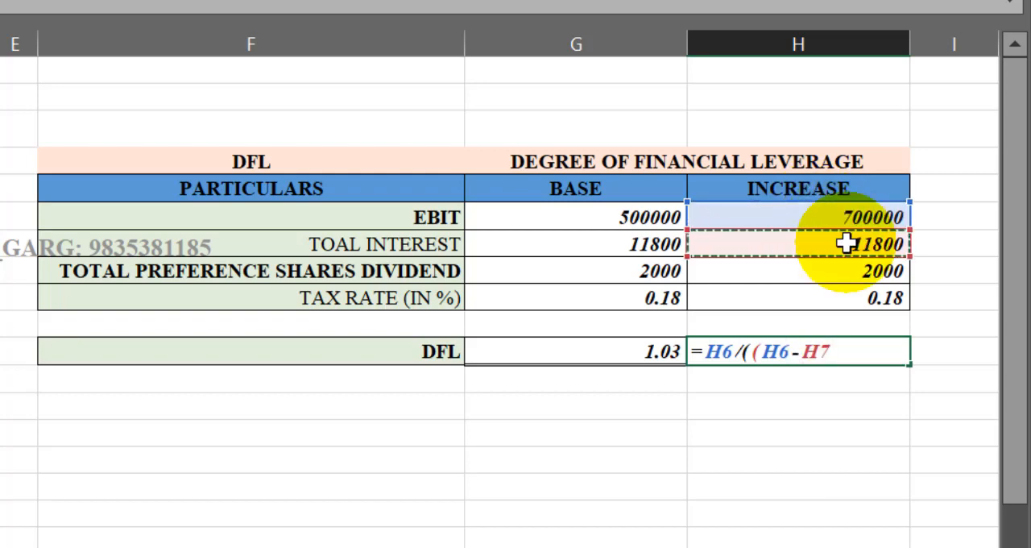
pyautogui.write(')')
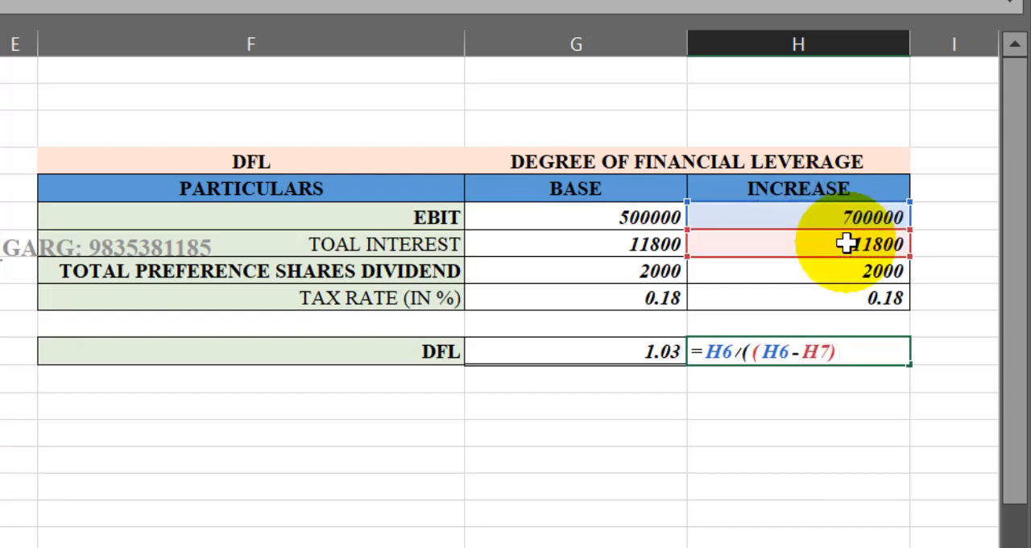
pyautogui.write('-(')
# - Complete the H11 formula by subtracting the tax-adjusted preference dividend, -(H8/(1-H9))), and enter it
pyautogui.click(886, 271)
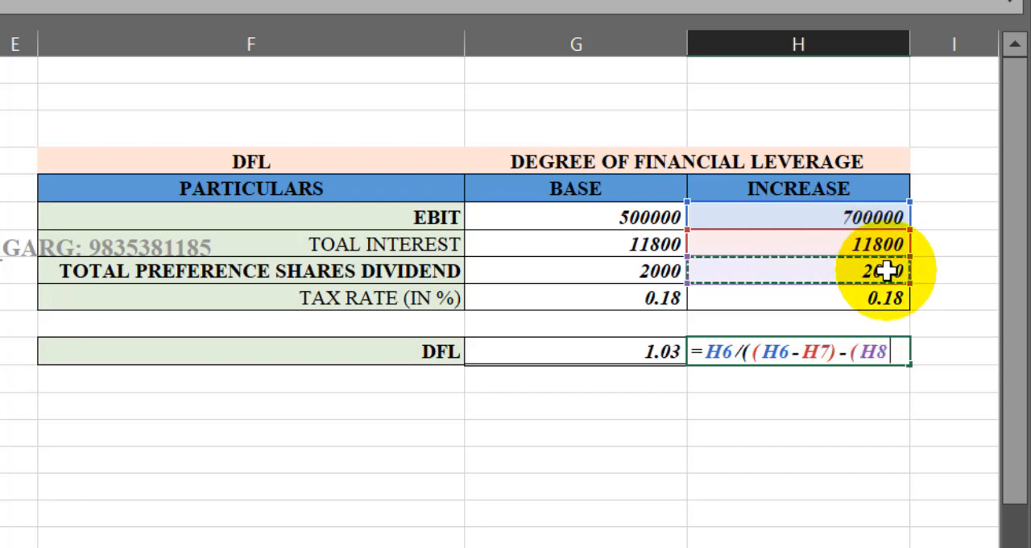
pyautogui.write('/')
pyautogui.write('(1-')
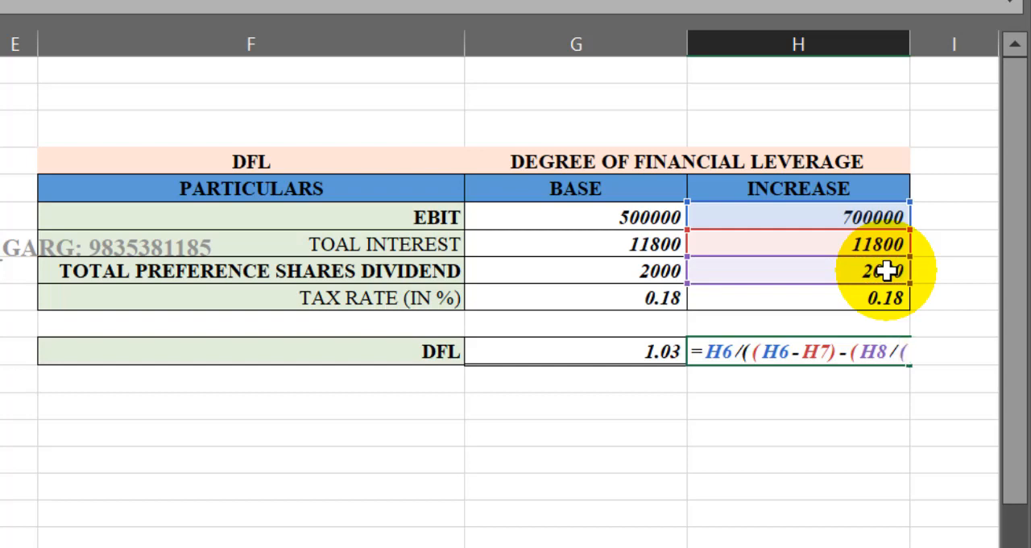
pyautogui.click(870, 296)
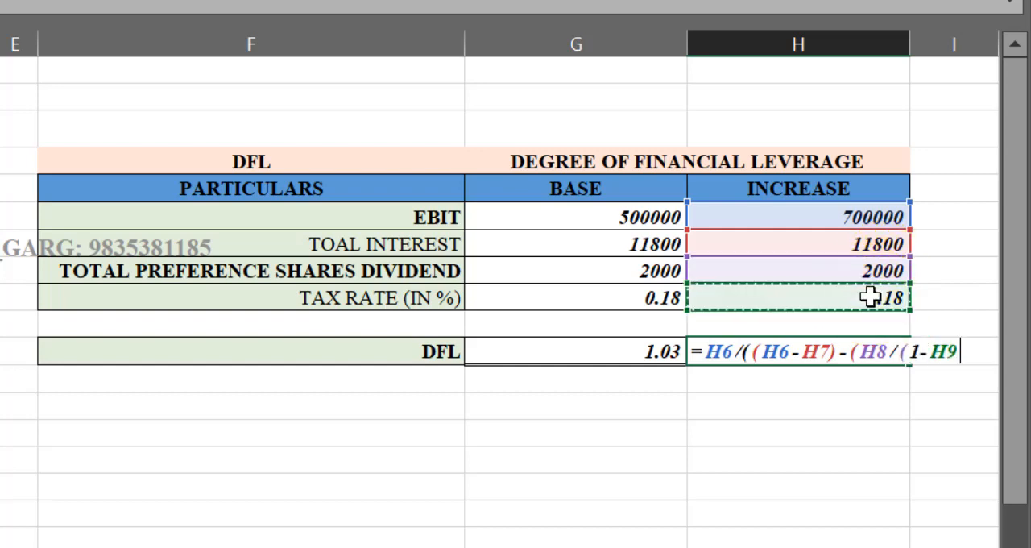
pyautogui.write(')')
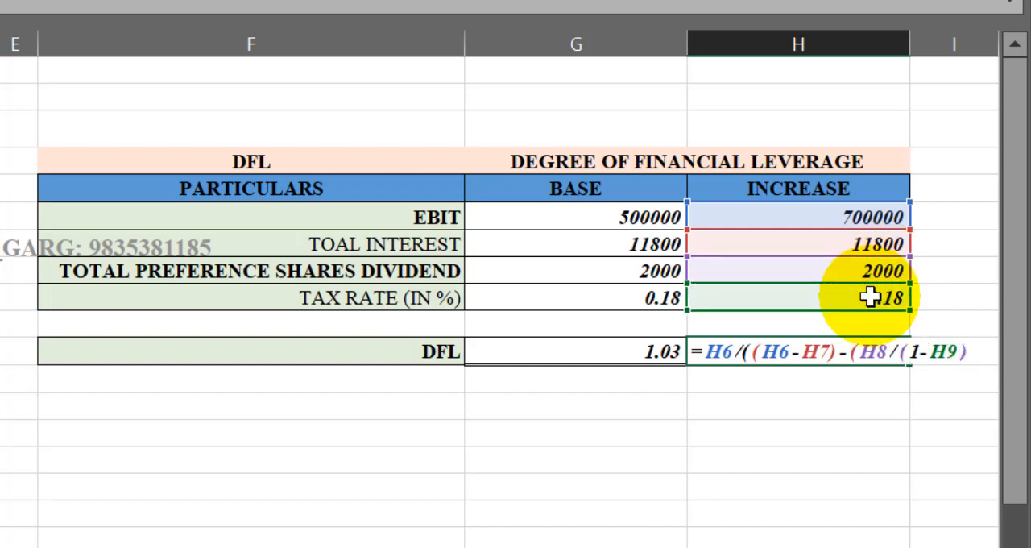
pyautogui.write('))')
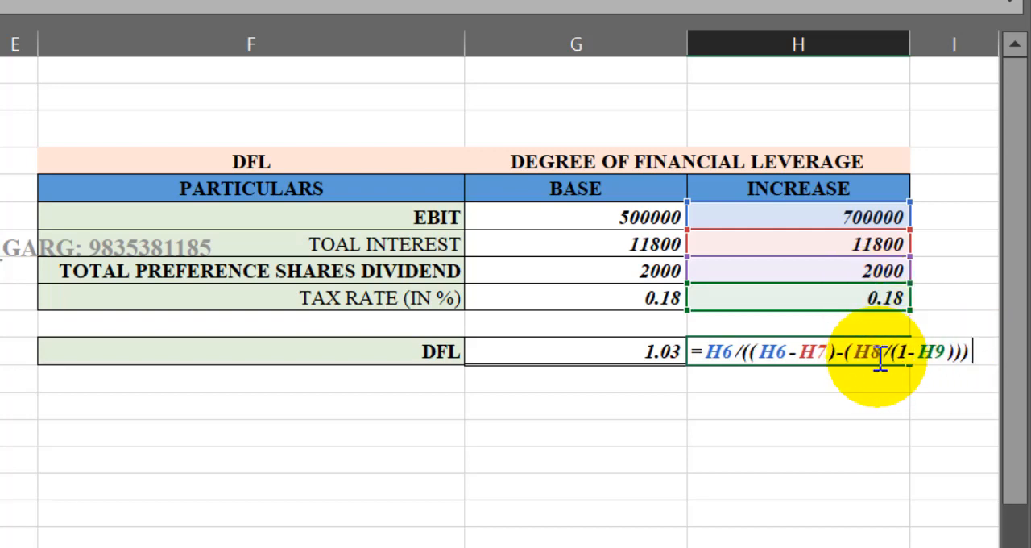
pyautogui.write(')')
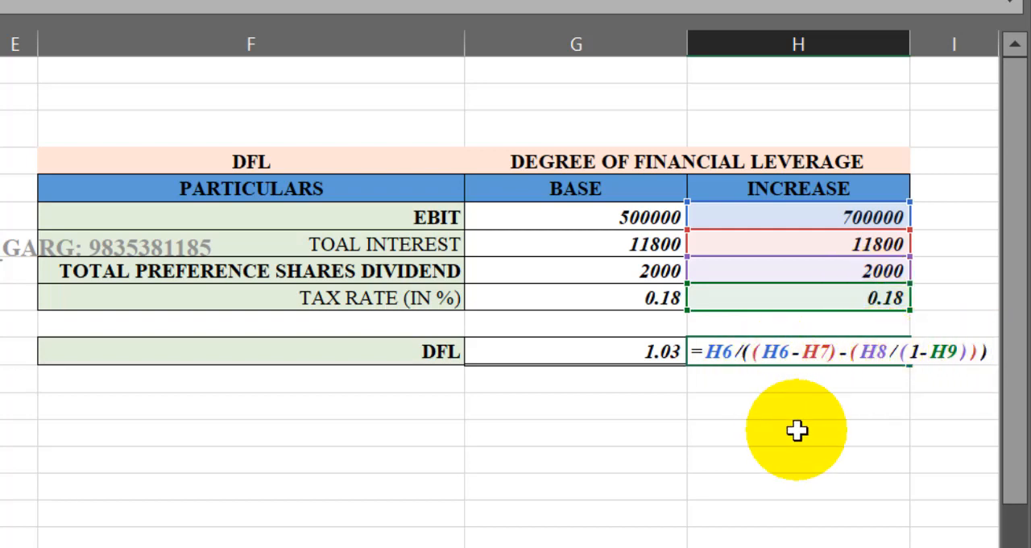
pyautogui.press('Return')
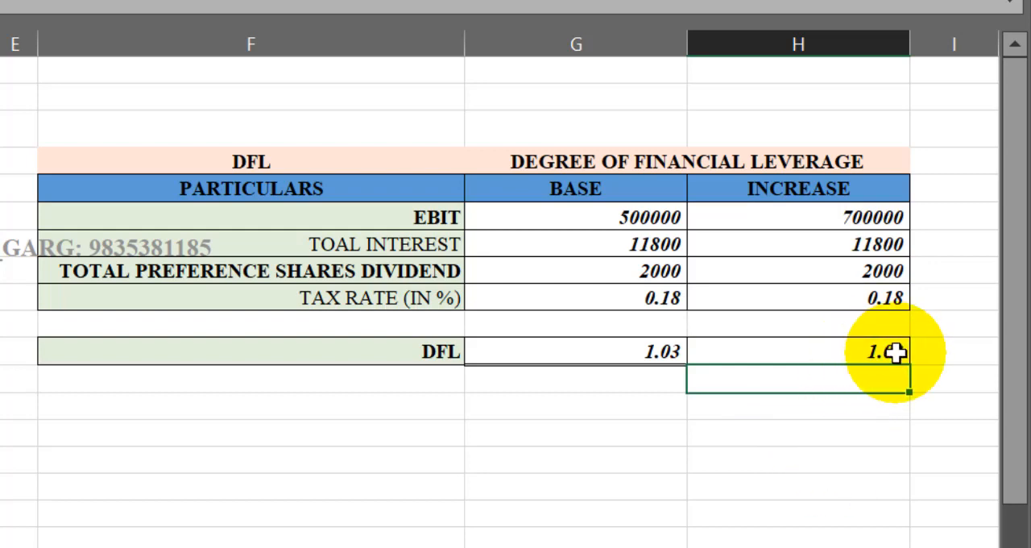
# - Compare the BASE and INCREASE columns from EBIT down to their DFL results in row 11
pyautogui.click(835, 352)
pyautogui.click(623, 335)
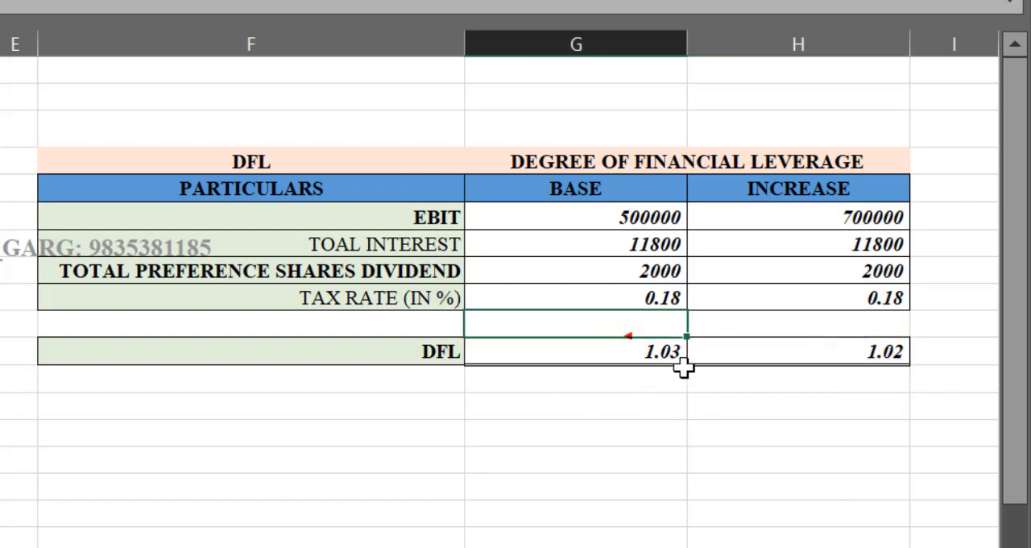
pyautogui.click(827, 330)
pyautogui.click(675, 357)
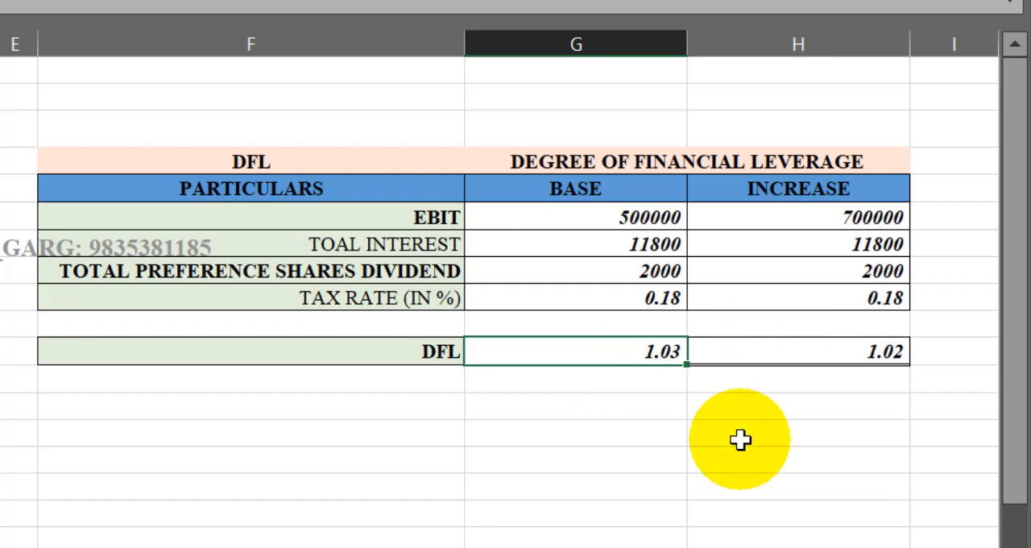
pyautogui.moveTo(631, 221); pyautogui.dragTo(658, 341)
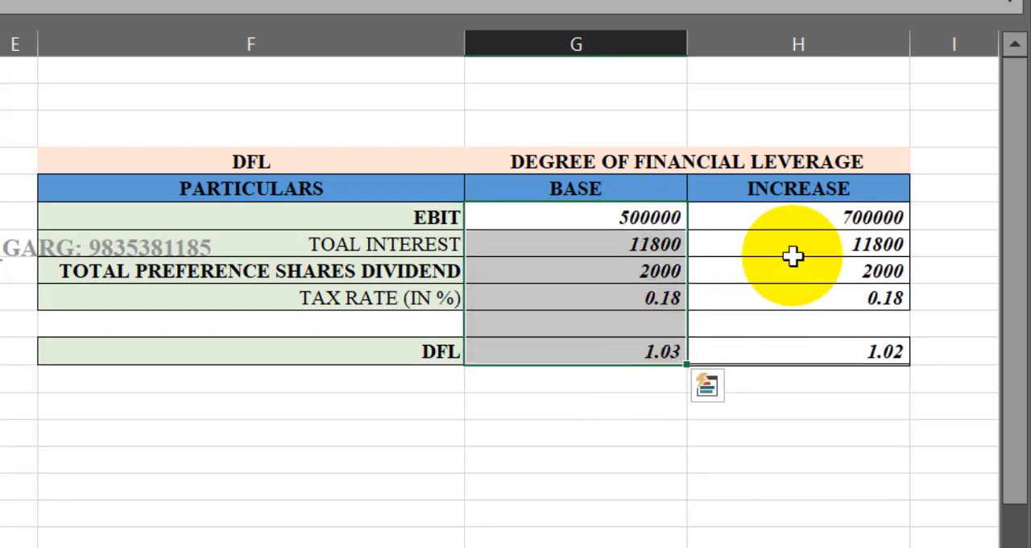
pyautogui.moveTo(794, 217); pyautogui.dragTo(795, 349)
pyautogui.click(648, 352)
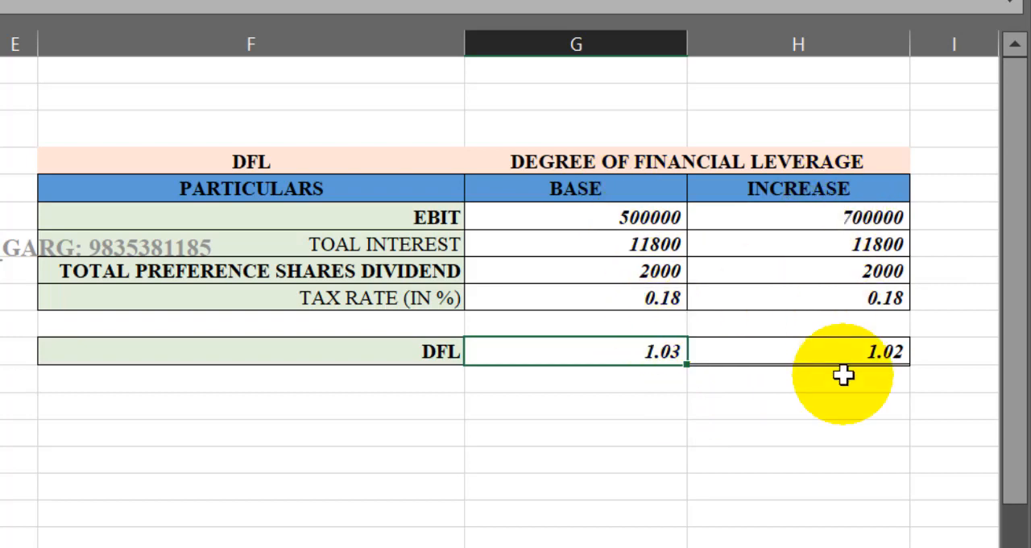
pyautogui.moveTo(622, 200); pyautogui.dragTo(645, 346)
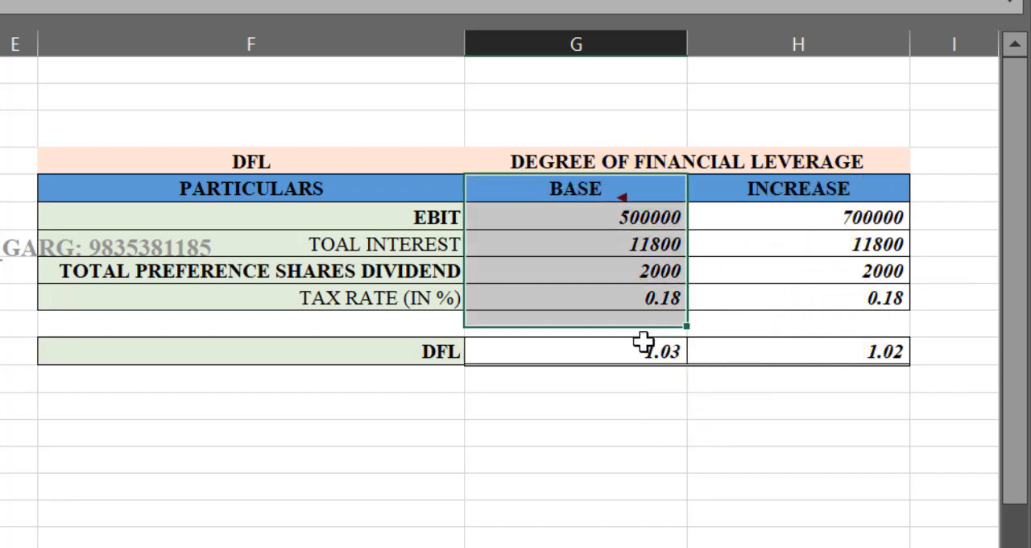
pyautogui.moveTo(821, 188); pyautogui.dragTo(830, 363)
pyautogui.click(779, 424)
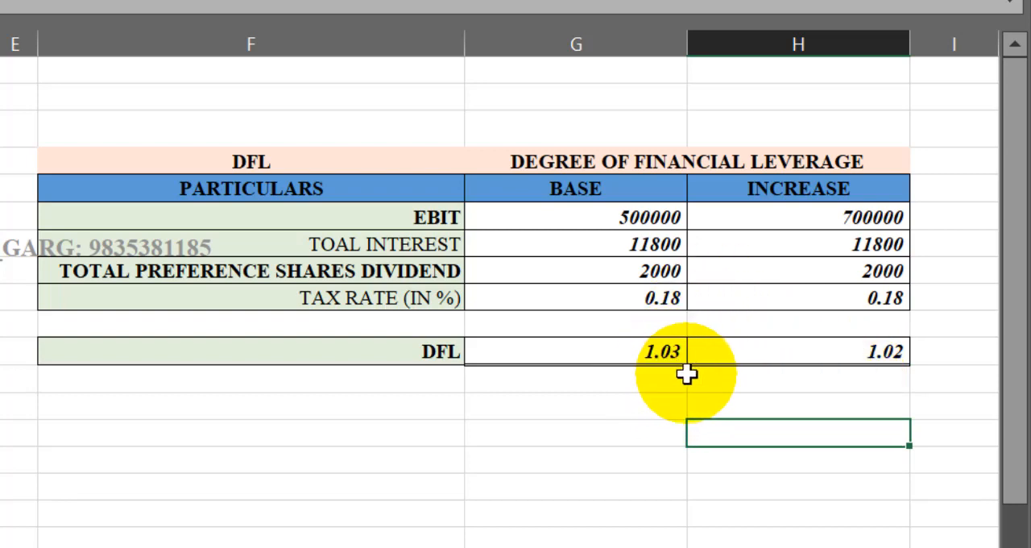
pyautogui.click(814, 374)
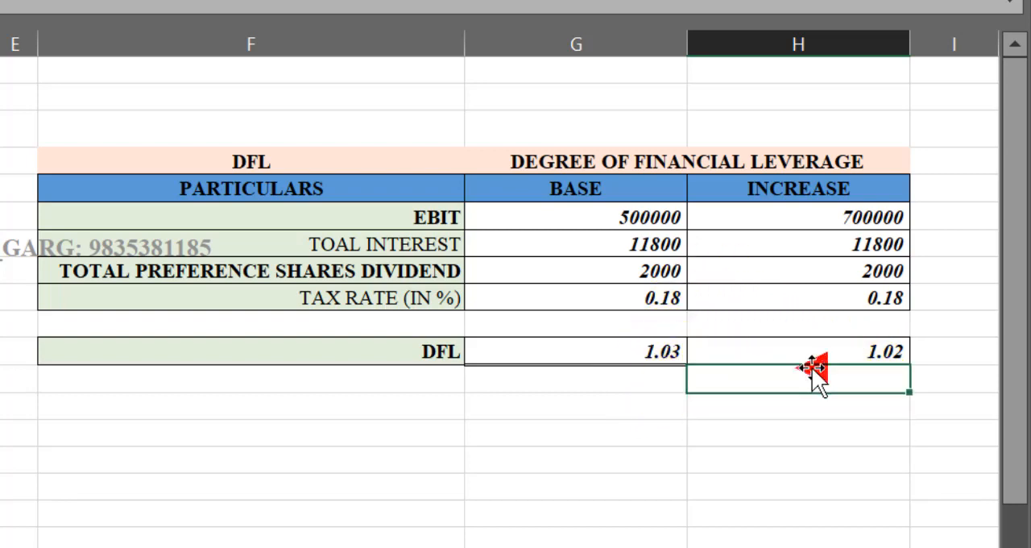
pyautogui.click(807, 352)
pyautogui.click(807, 354)
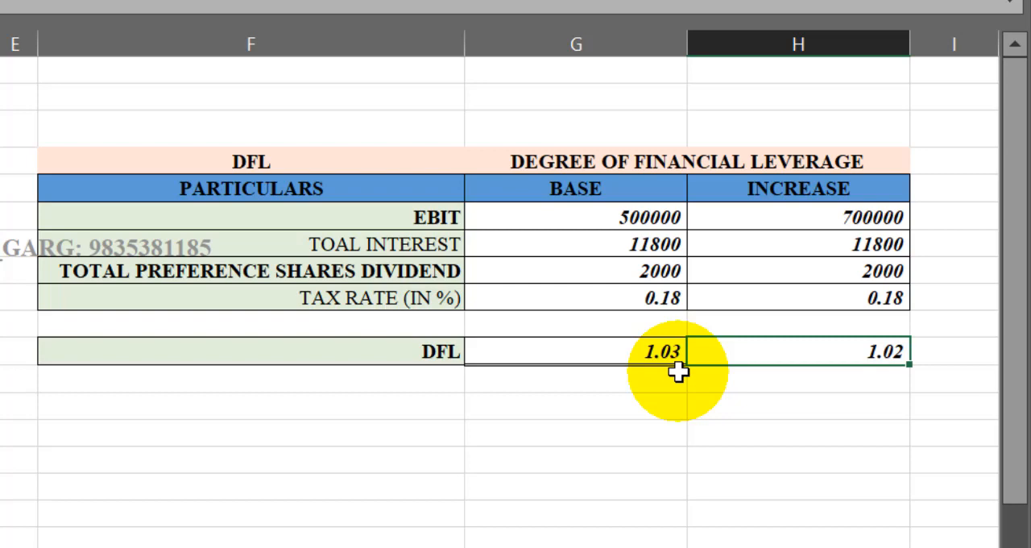
pyautogui.click(441, 463)
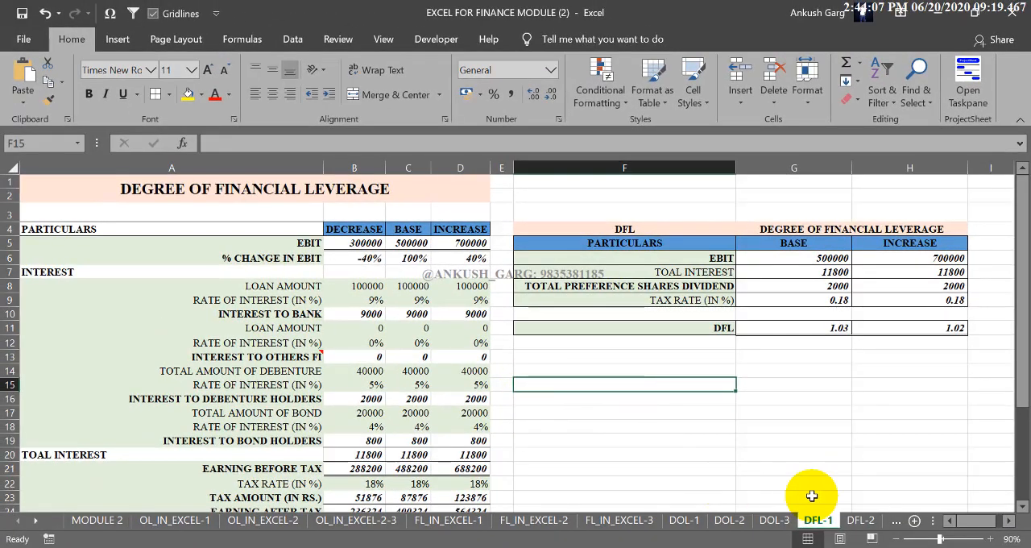
# - Look through the DFL-2 and DFL-3 practice sheets and return to the DFL-1 sheet
pyautogui.click(859, 519)
pyautogui.click(891, 522)
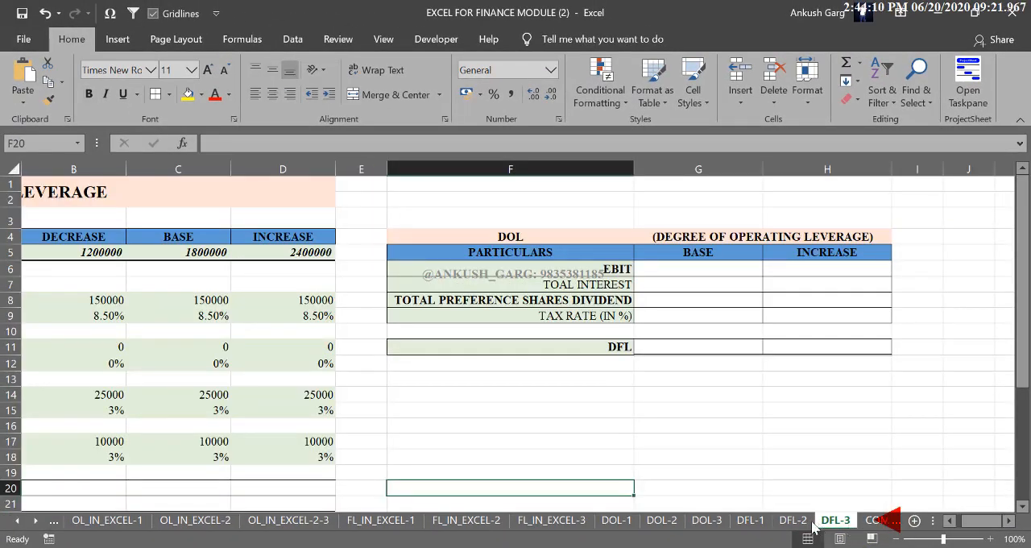
pyautogui.click(753, 522)
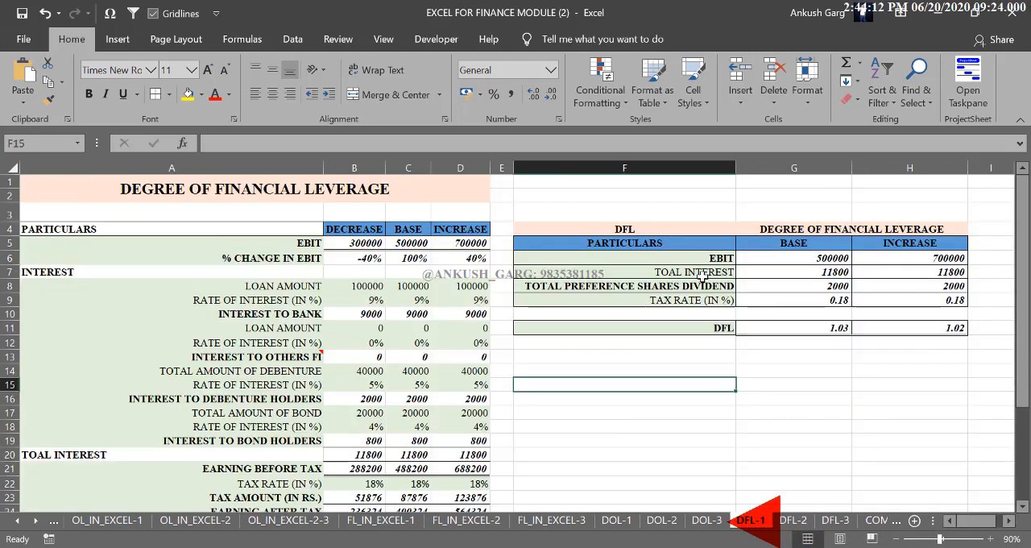
pyautogui.click(730, 356)
pyautogui.click(786, 383)
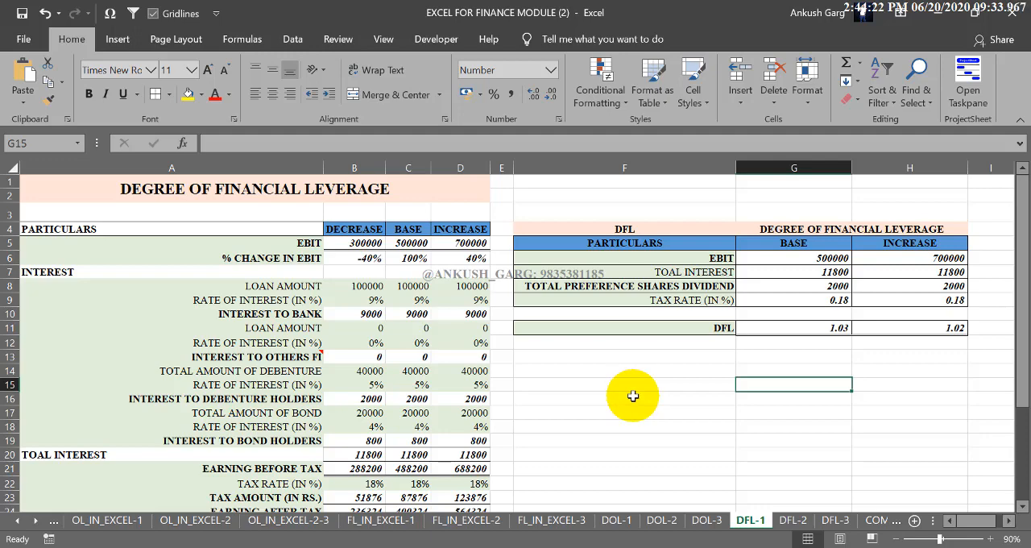
pyautogui.click(635, 398)
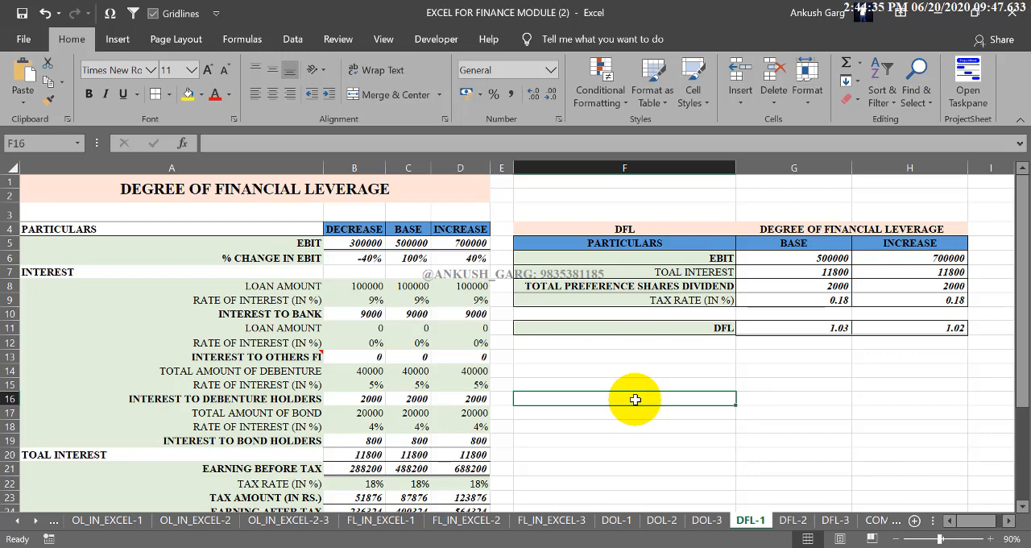
pyautogui.click(669, 369)
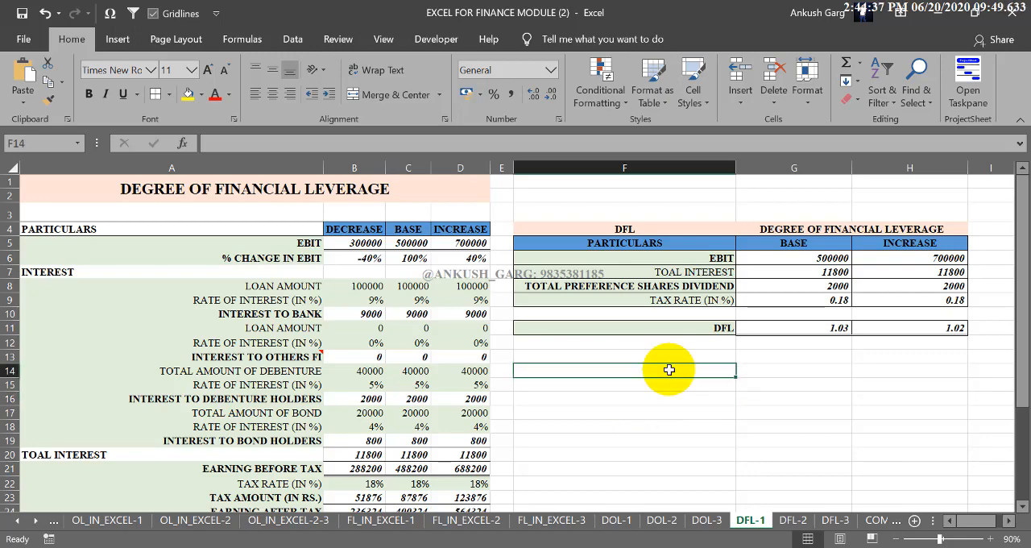